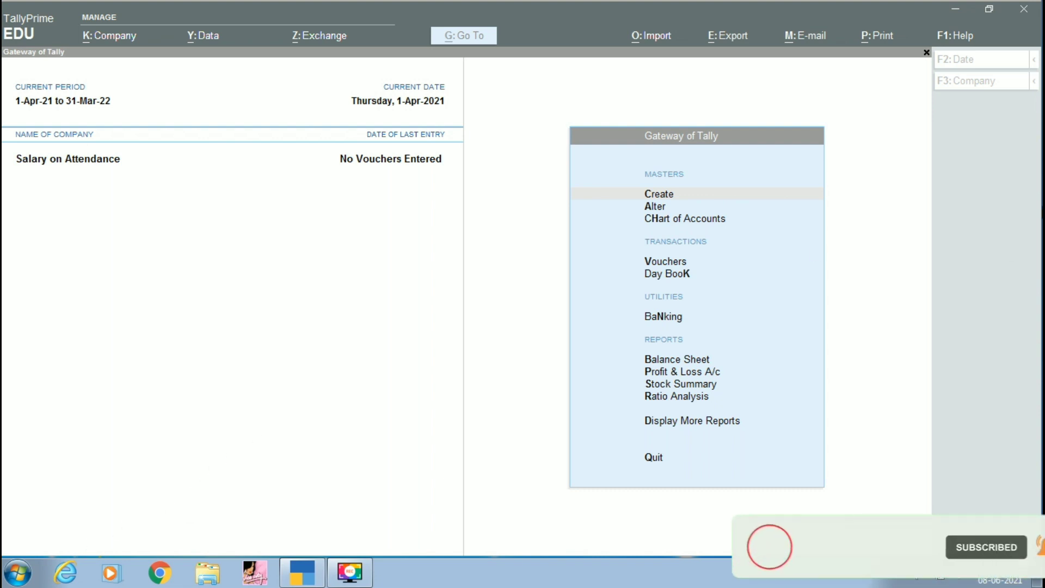
Step: Turn on Maintain Payroll in the features of the Salary on Attendance company and save the settings
left_click(302, 245)
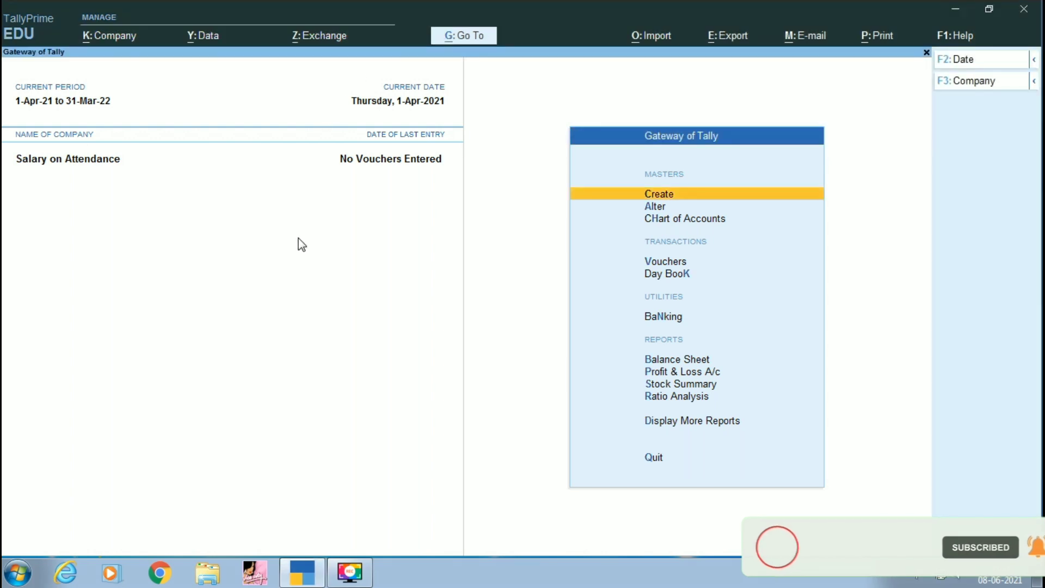
key("Down")
key("Down")
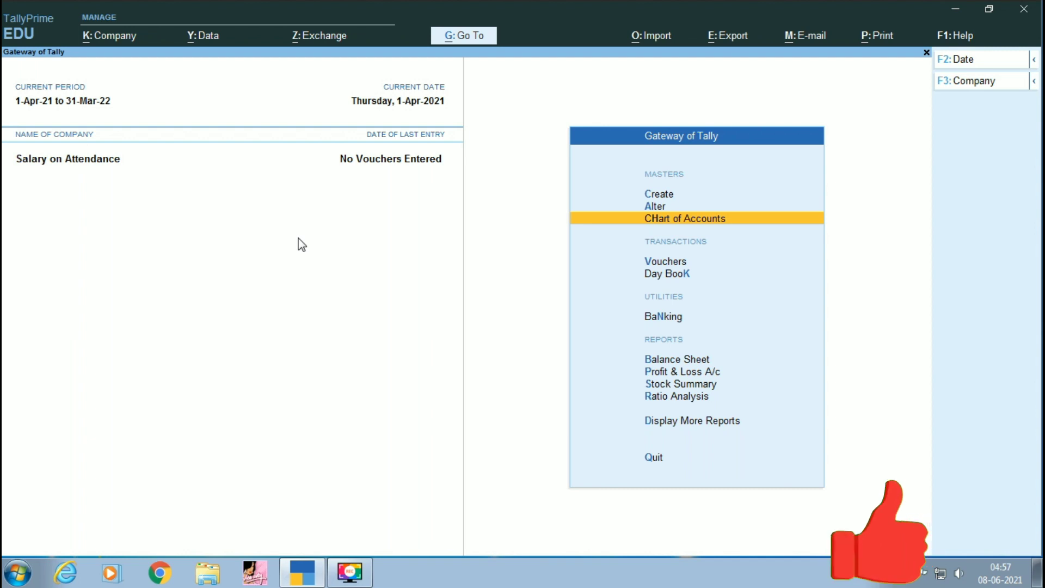
key("F11")
key("Return")
key("Return")
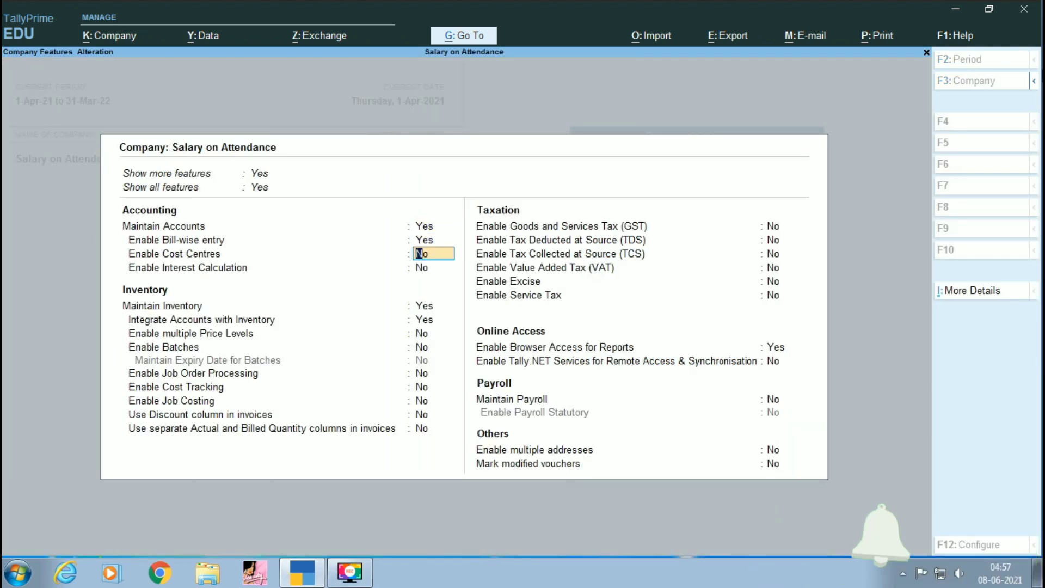
key("Return")
key("Return")
key("Return")
key("Return")
key("Return")
key("Return")
key("Return")
key("Return")
key("Return")
key("Return")
key("Return")
key("Return")
key("Return")
key("Return")
key("Return")
key("Return")
key("Return")
key("Return")
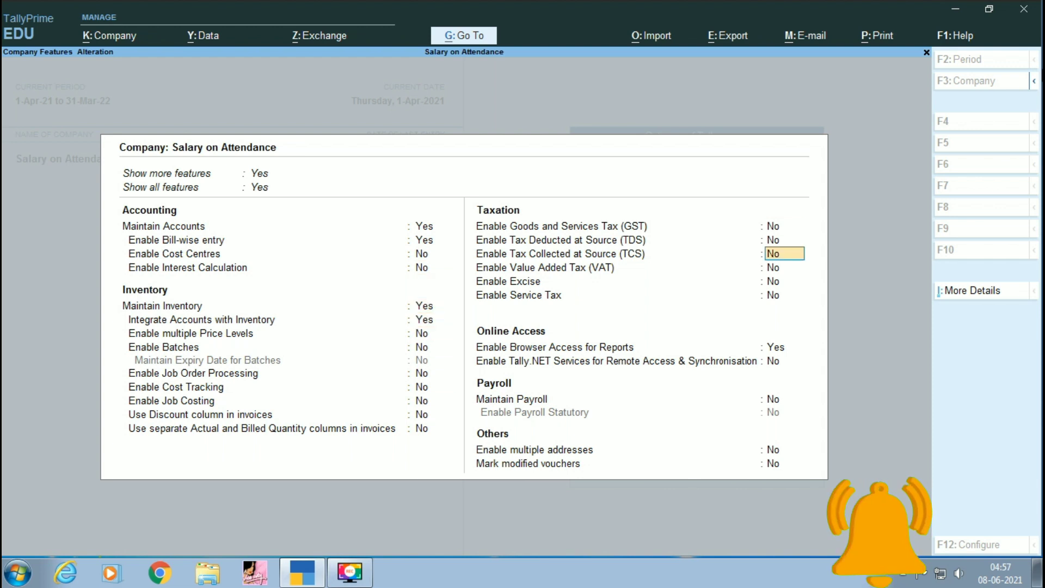
key("Return")
type("y")
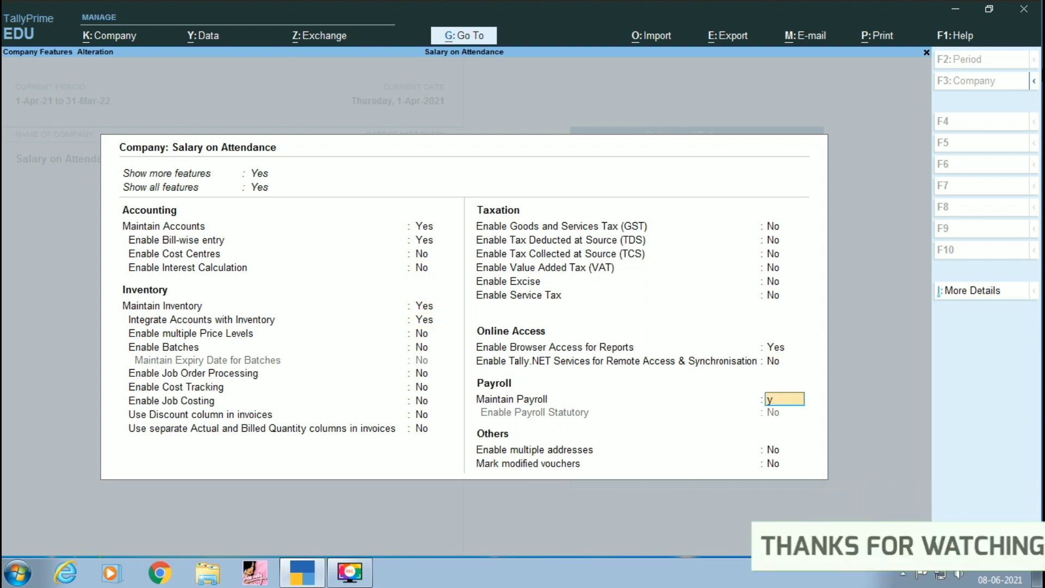
key("Return")
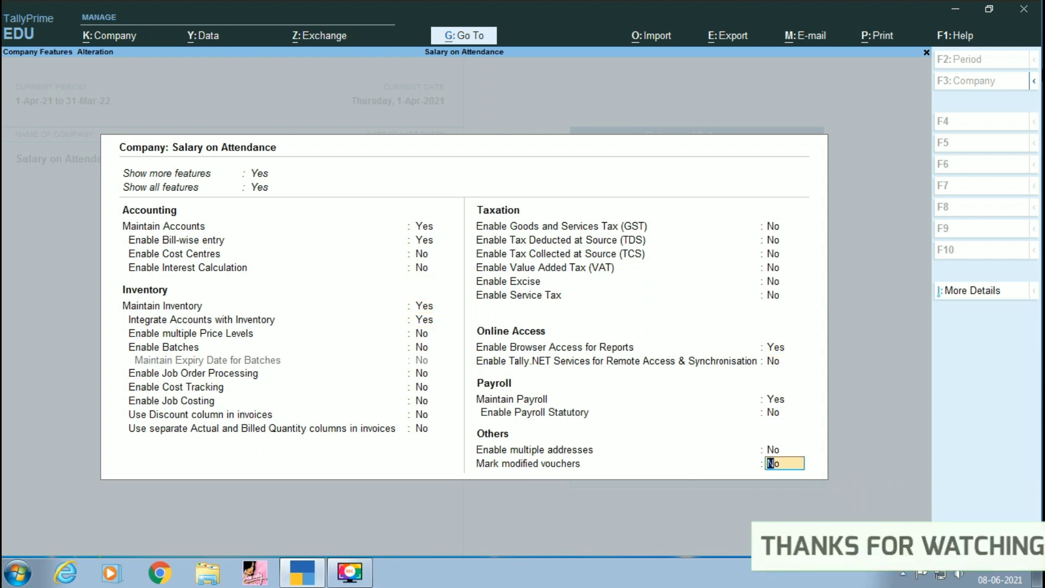
key("Return")
key("y")
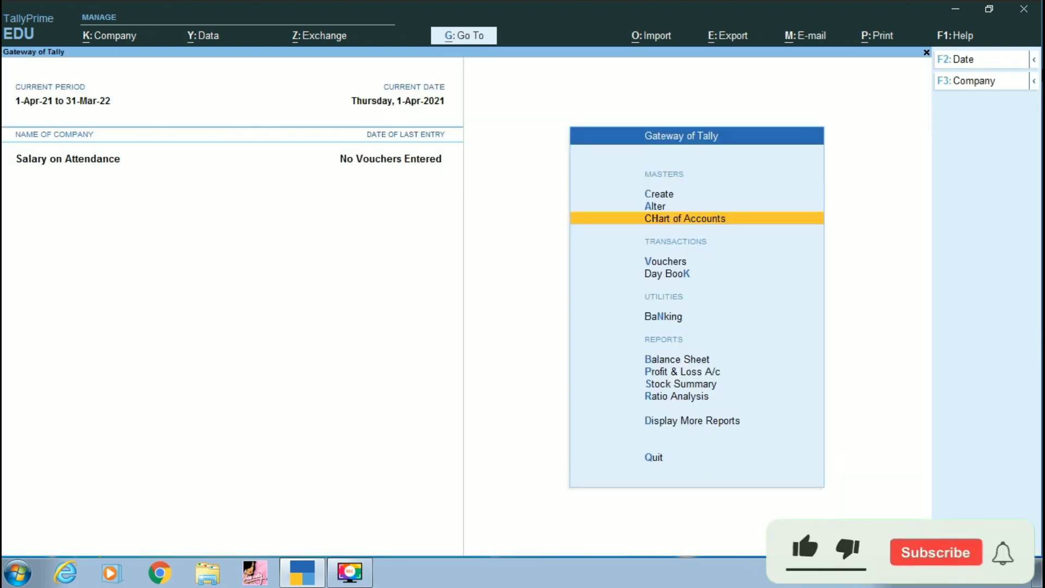
Step: Start creating a new pay head from the payroll masters
key("Up")
key("Up")
key("Return")
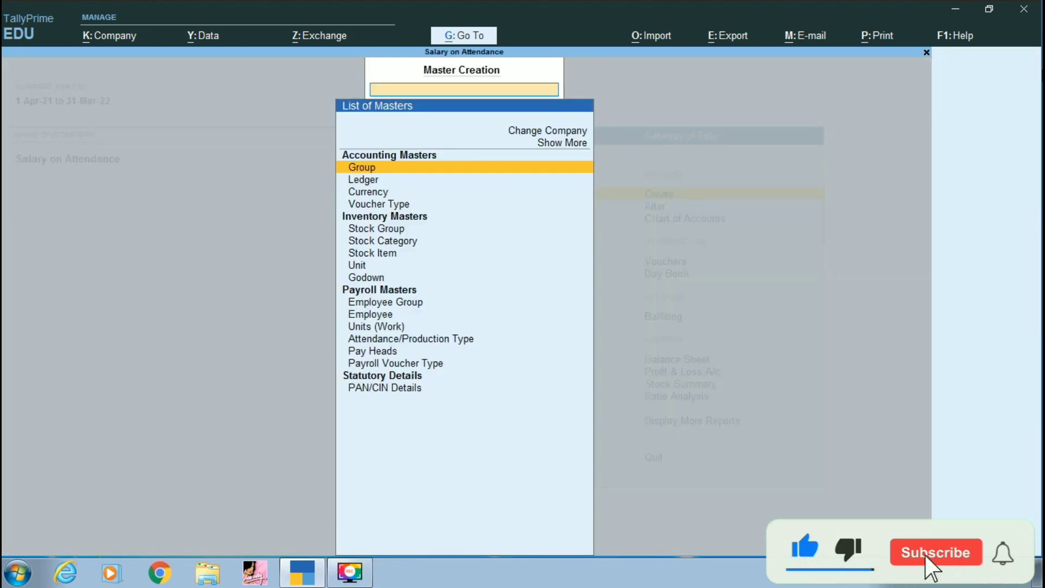
key("Down")
key("Down")
key("Down")
key("Down")
key("Down")
key("Down")
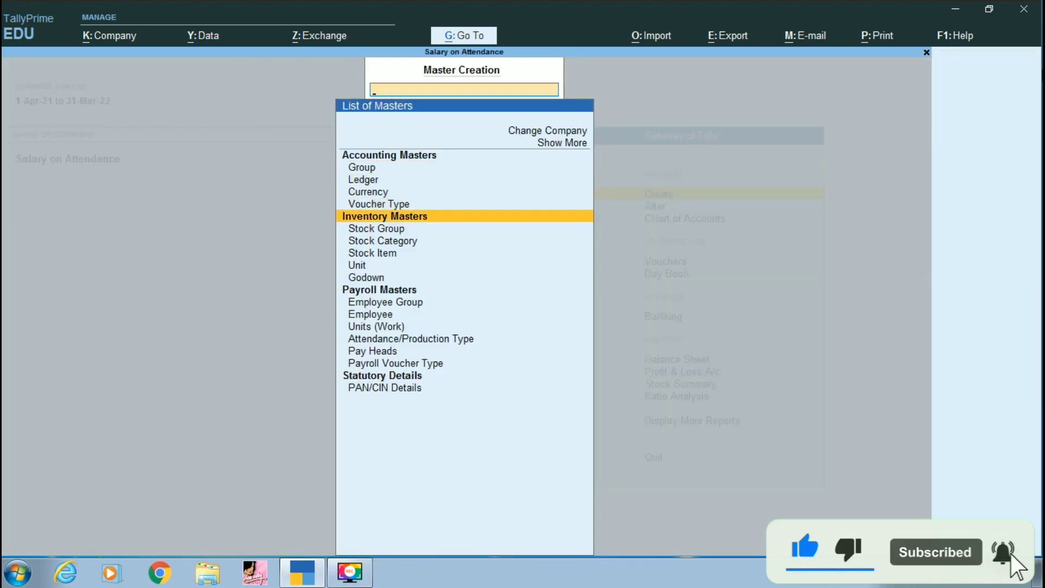
key("Down")
key("Down")
key("Down")
key("Down")
key("Down")
key("Down")
key("Down")
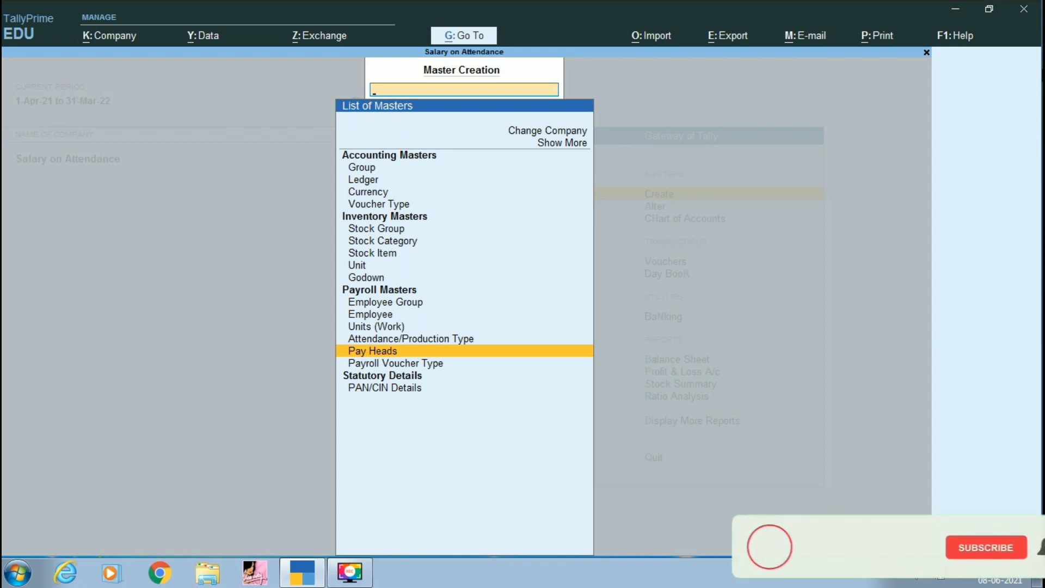
key("Return")
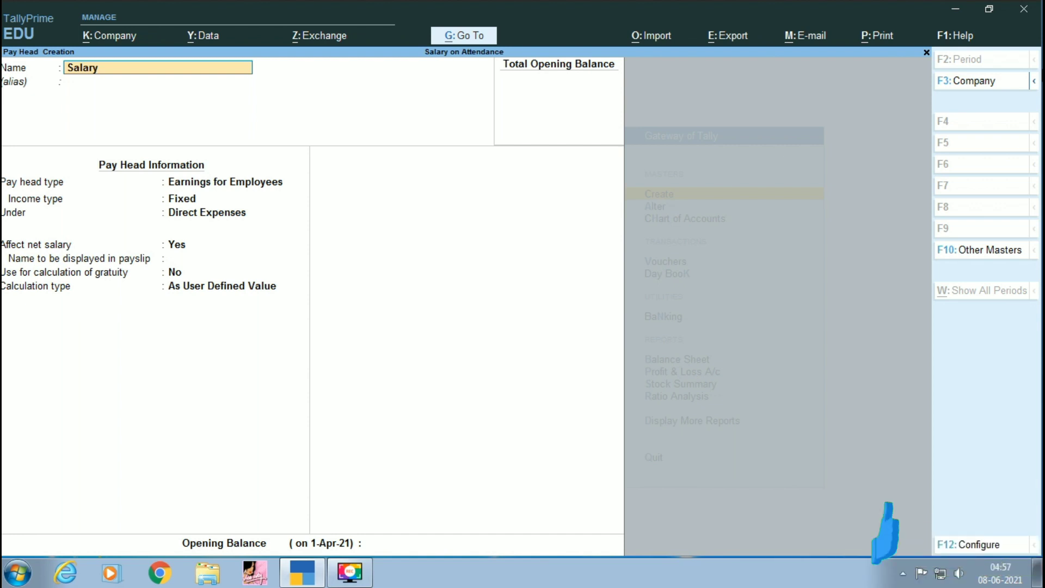
Step: Name the pay head Salary and define it as Earnings for Employees with Fixed income type under Indirect Expenses
key("Return")
key("Return")
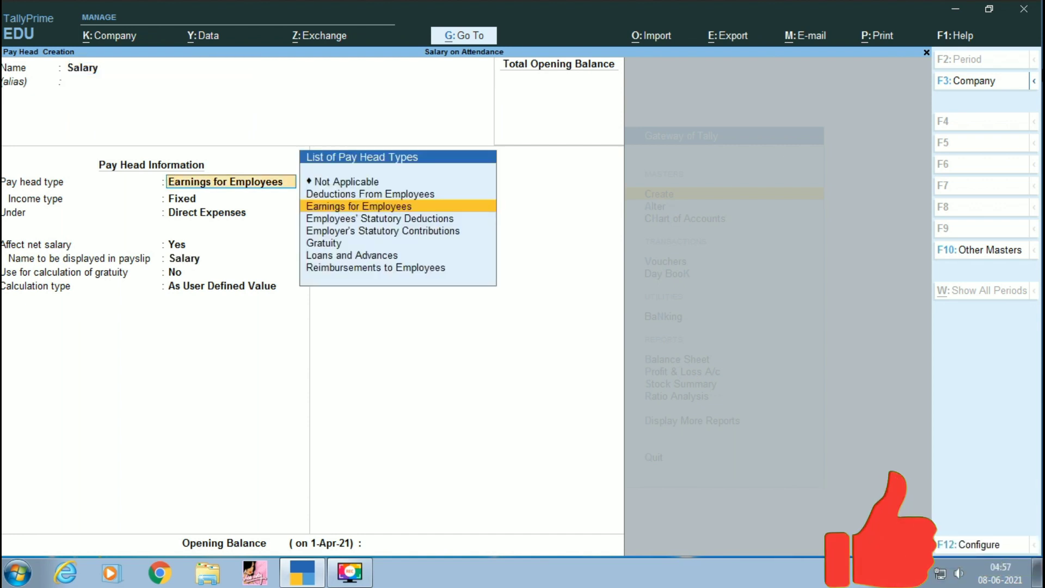
key("Return")
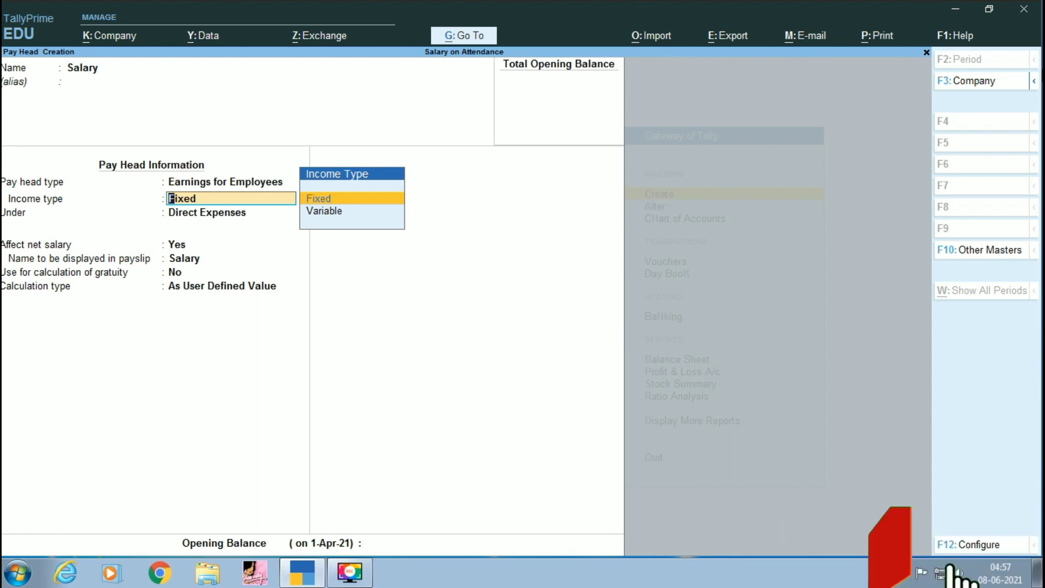
key("Return")
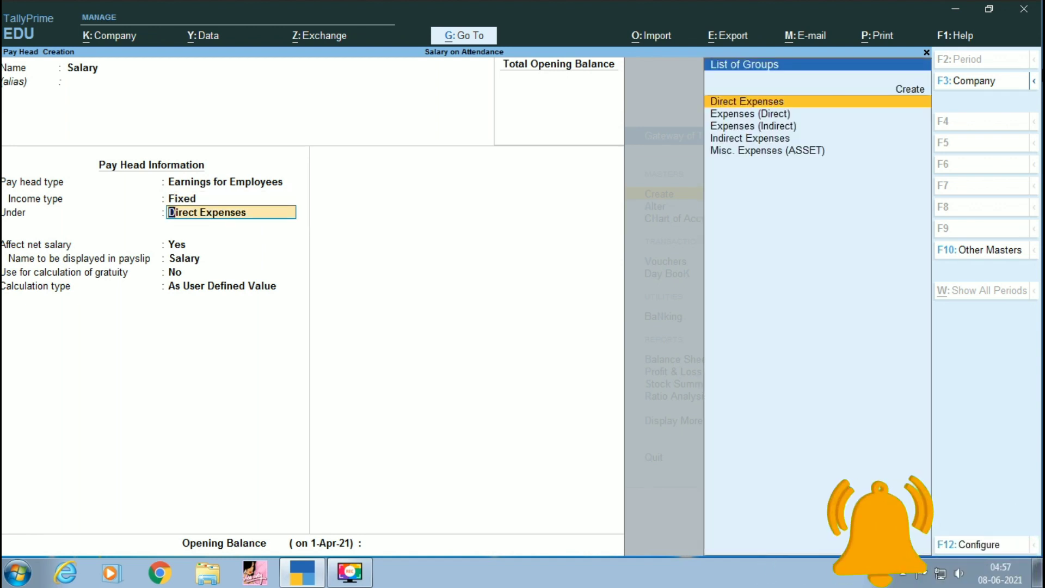
key("Down")
key("Down")
key("Down")
key("Return")
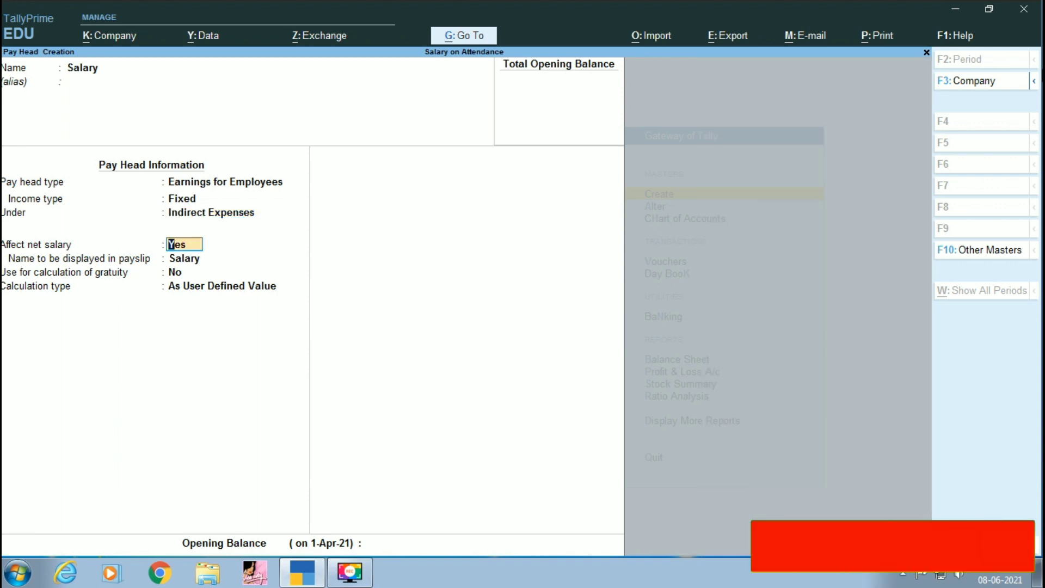
Step: Keep Salary affecting net salary, enable its use for gratuity calculation, and set its calculation type to On Attendance
key("Return")
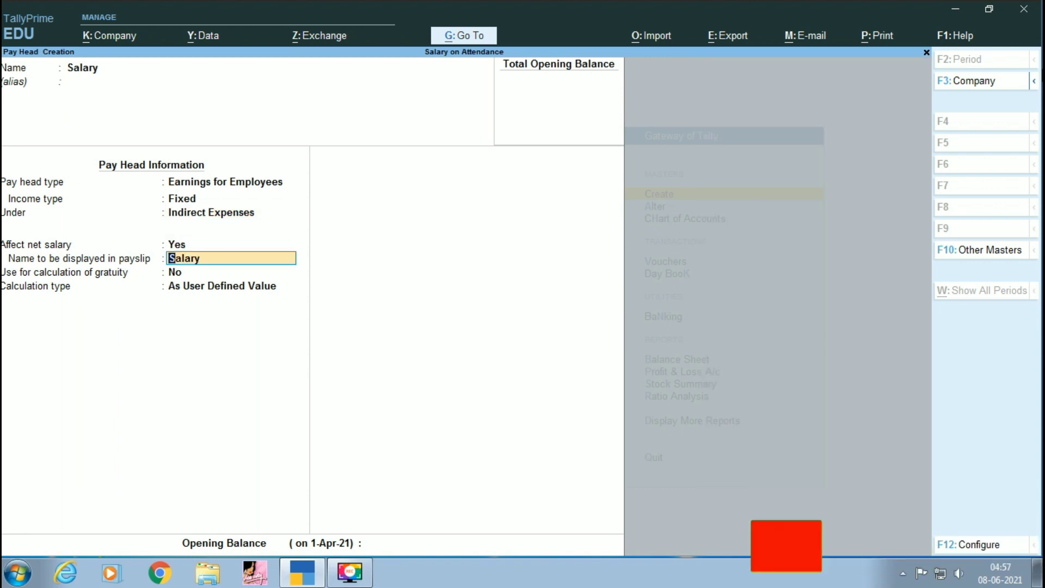
key("Return")
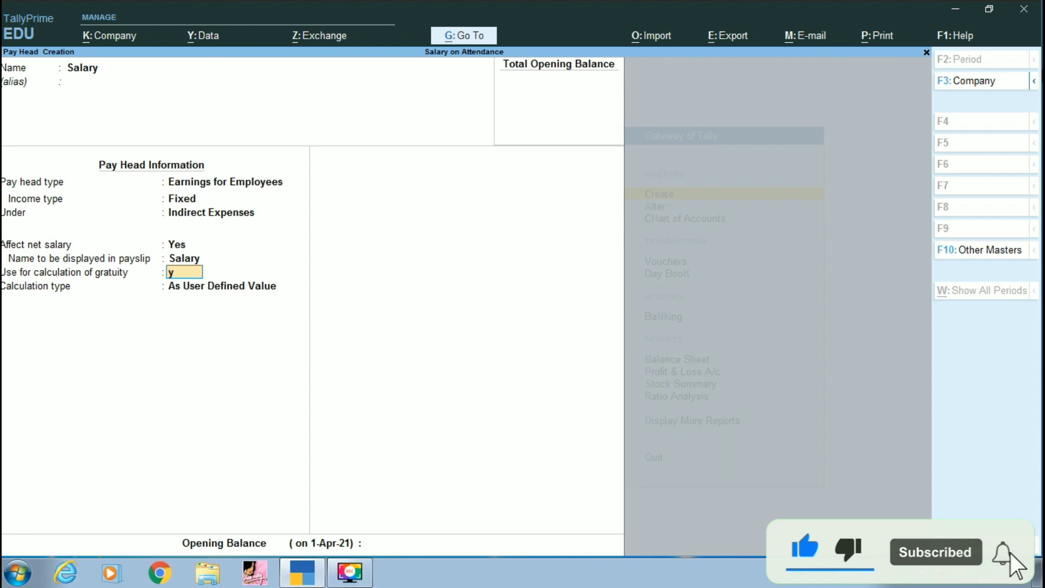
key("y")
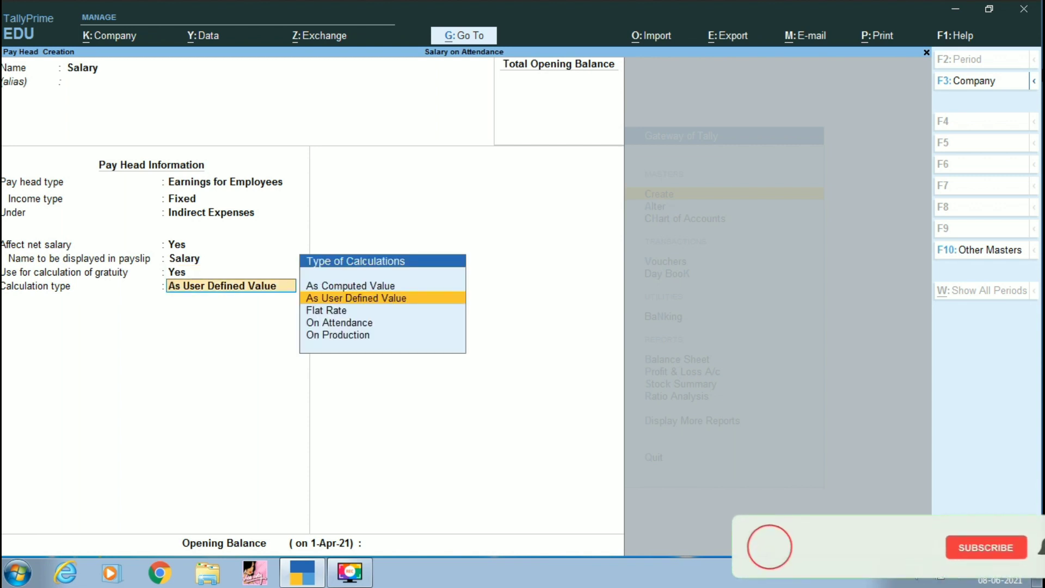
key("Down")
key("Down")
key("Return")
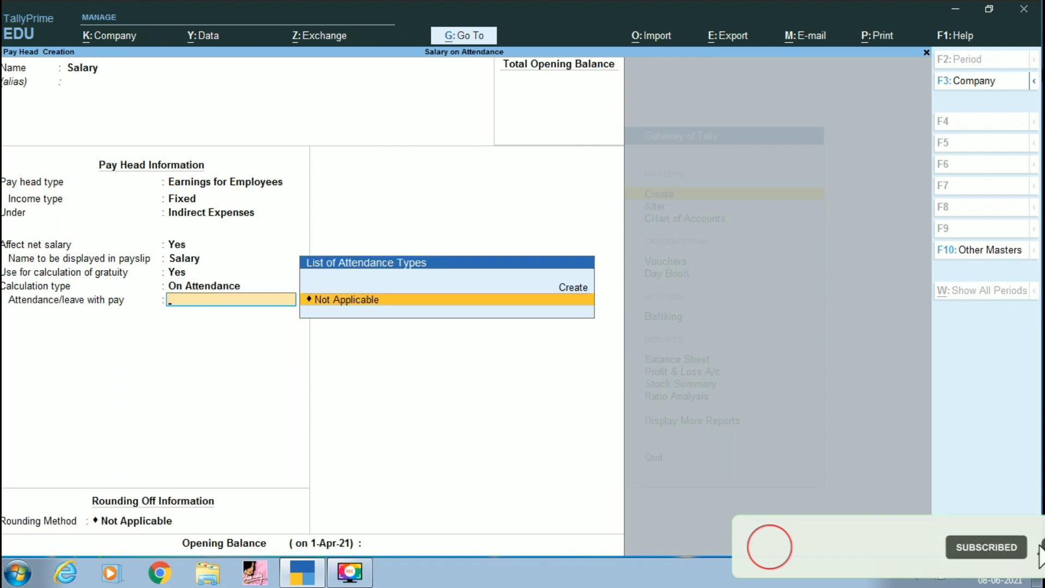
Step: Create an attendance type named Attendance under Primary, using Attendance / Leave with Pay and the Days period, for the Salary pay head
left_click(417, 286)
type("A")
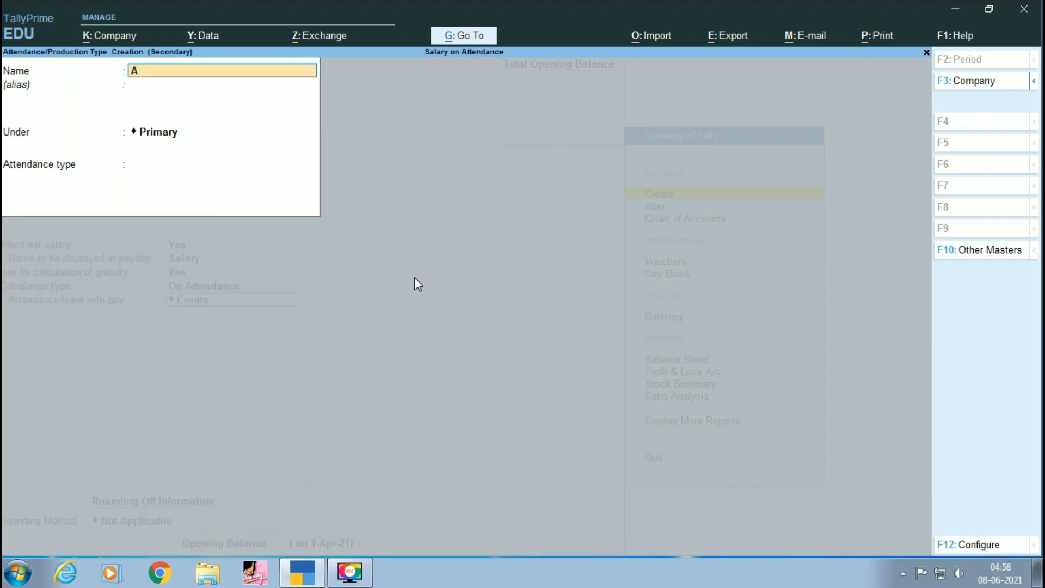
type("ttenan")
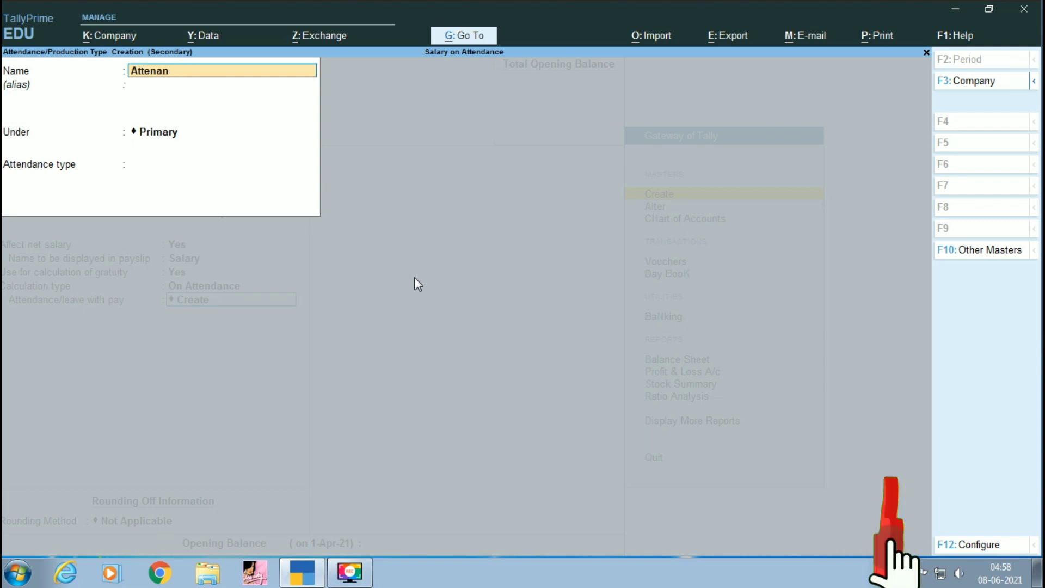
key("BackSpace")
key("BackSpace")
type("danc")
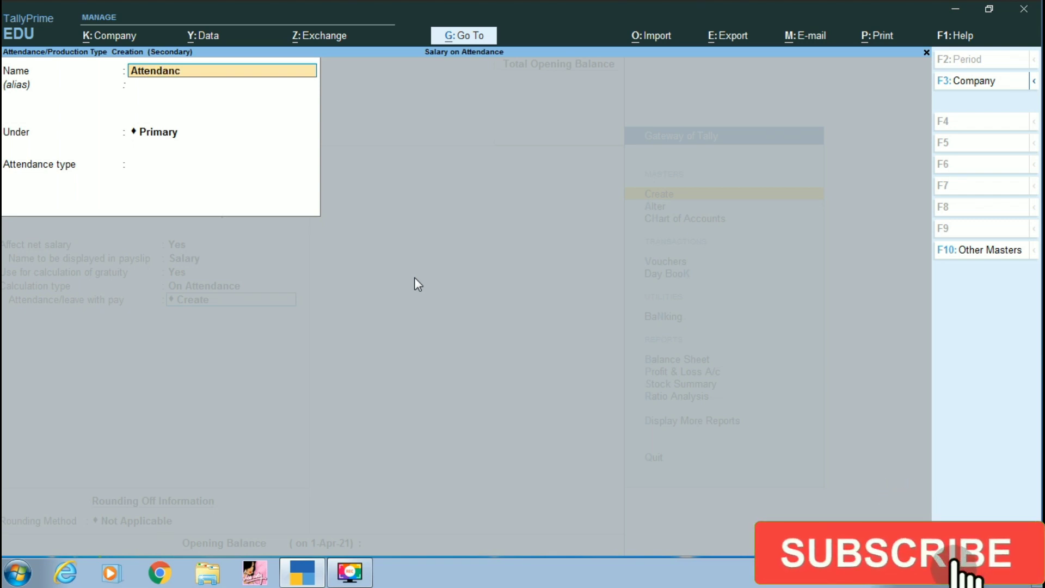
type("e")
key("Return")
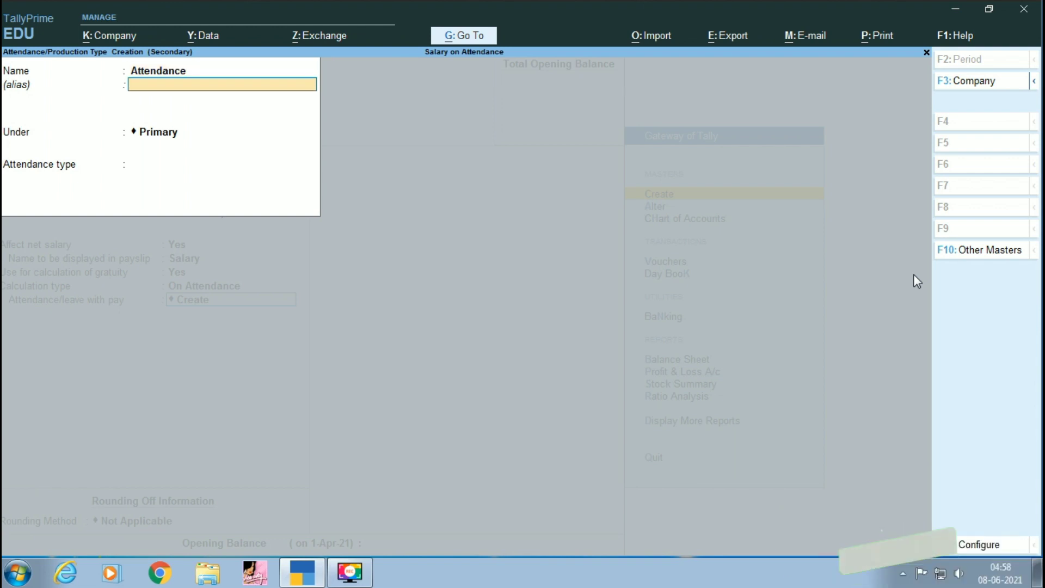
key("Return")
key("Return")
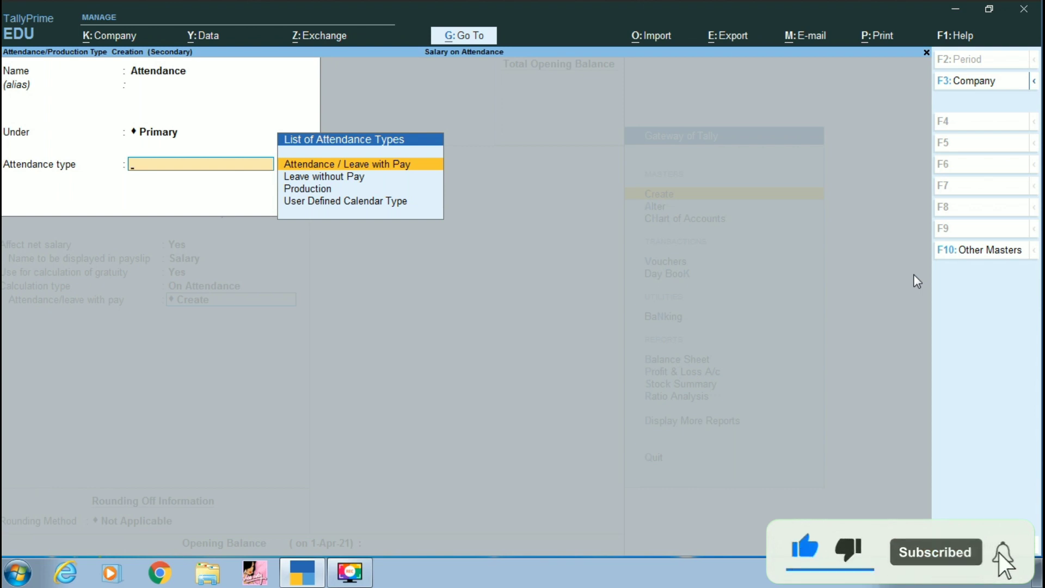
key("Return")
key("Return")
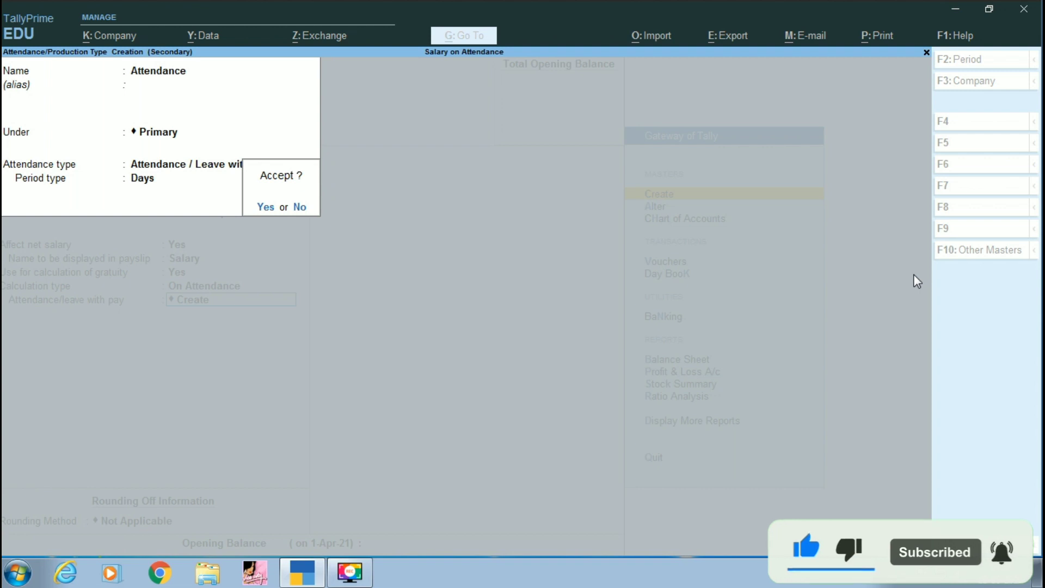
key("Return")
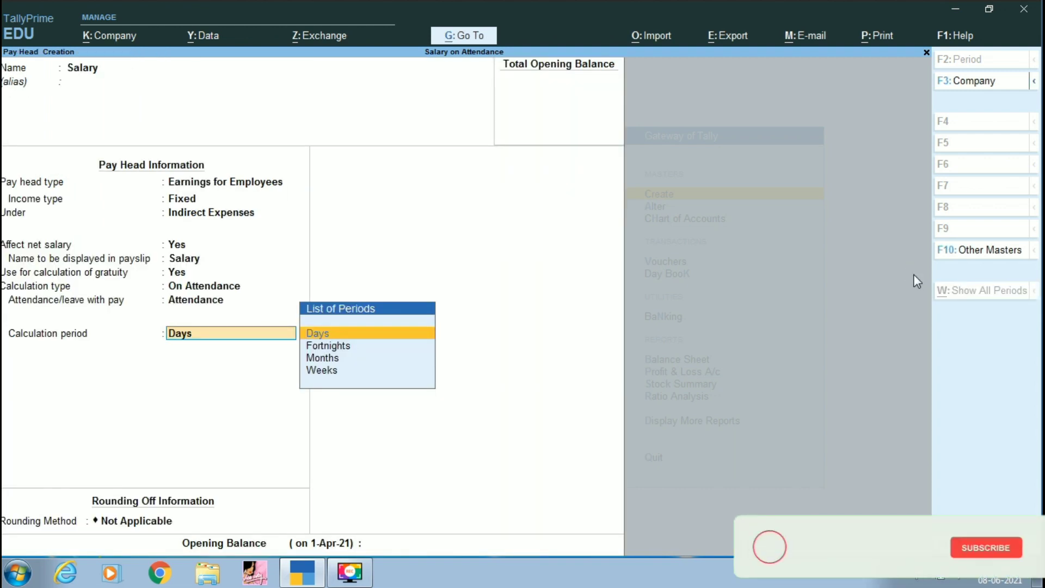
Step: Set the Salary calculation period to Months on a User Defined basis of 25 days and save the pay head
key("Down")
key("Down")
key("Return")
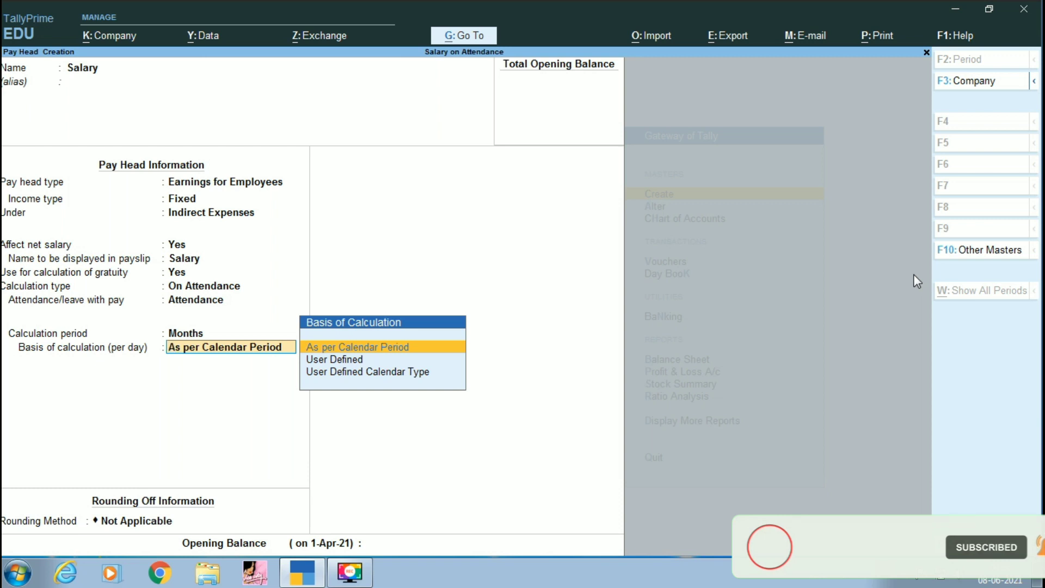
key("Down")
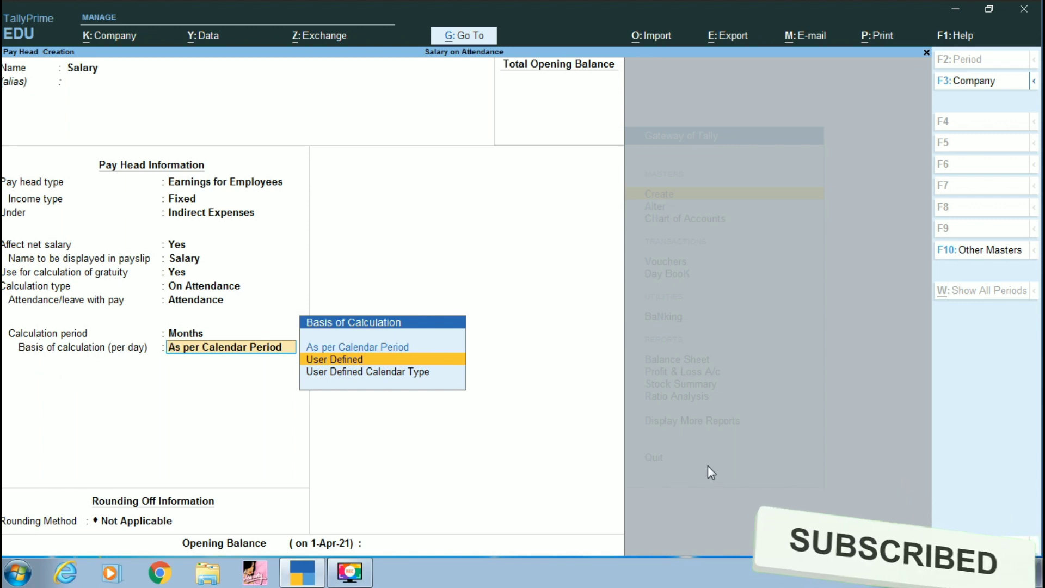
key("Return")
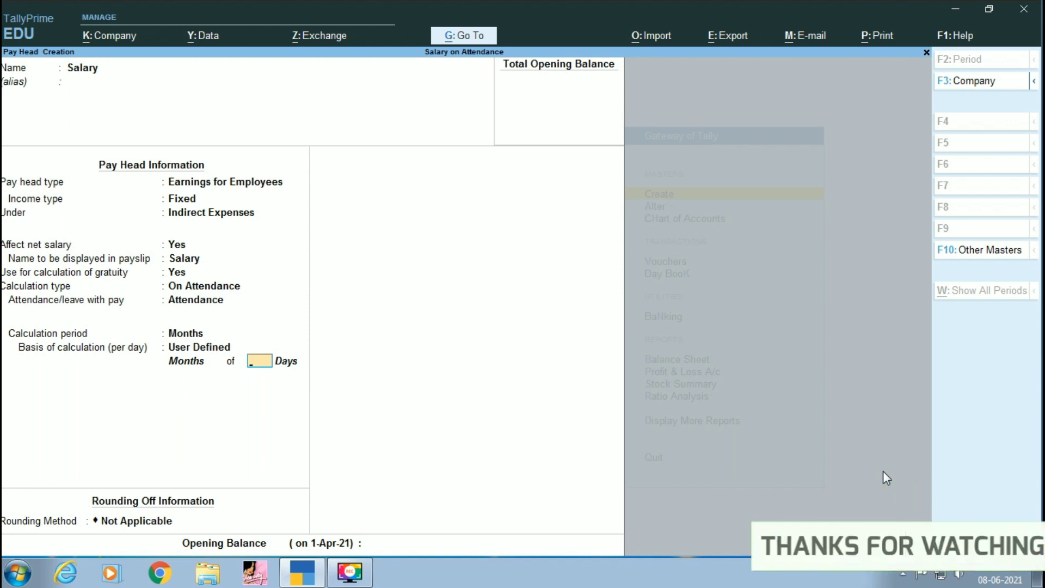
type("25")
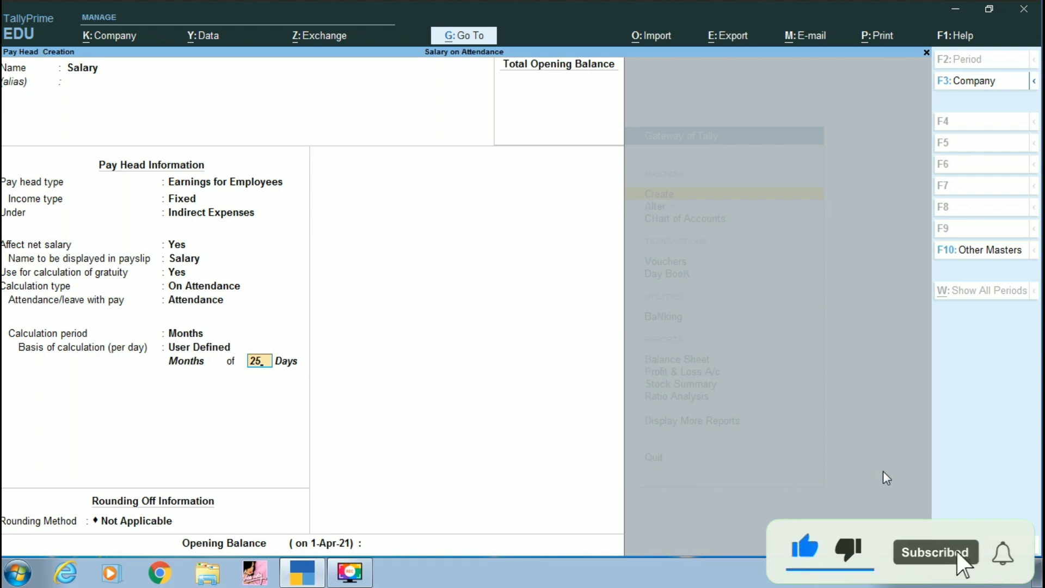
key("Return")
key("Return")
key("Return")
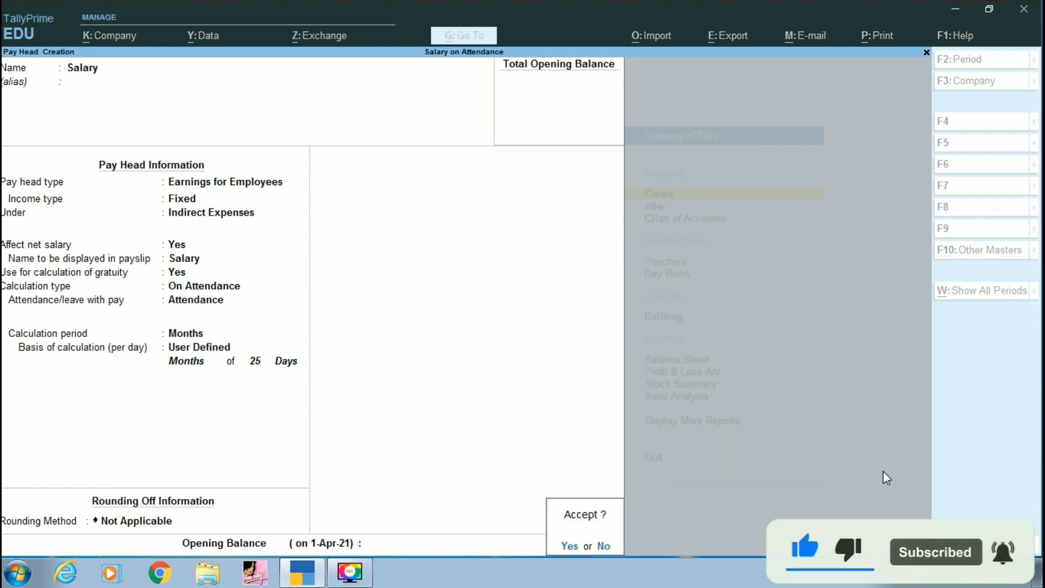
key("Return")
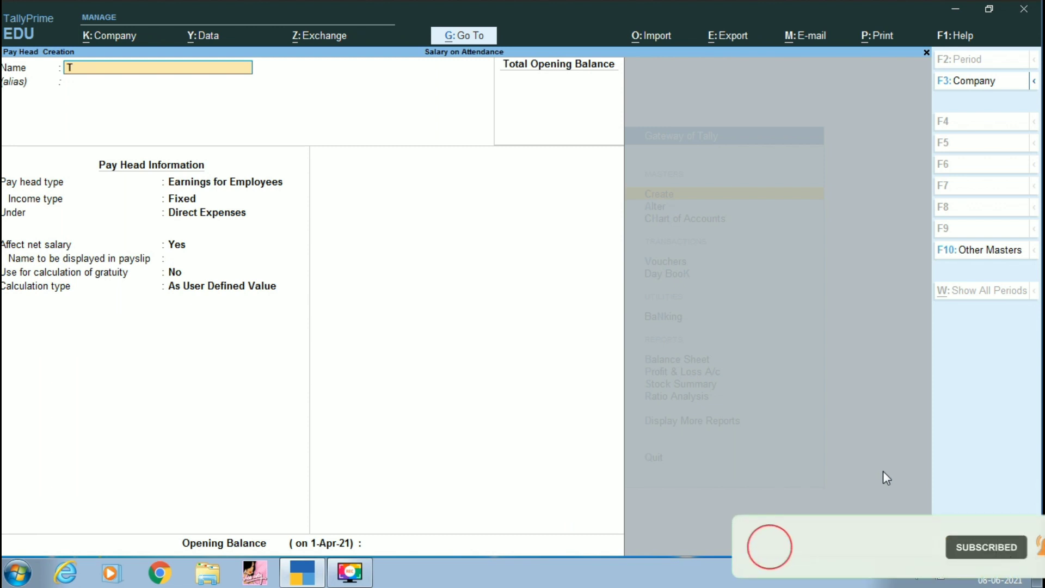
Step: Name the new pay head TA and define it as Earnings for Employees with Fixed income type under Indirect Expenses
key("Return")
key("Return")
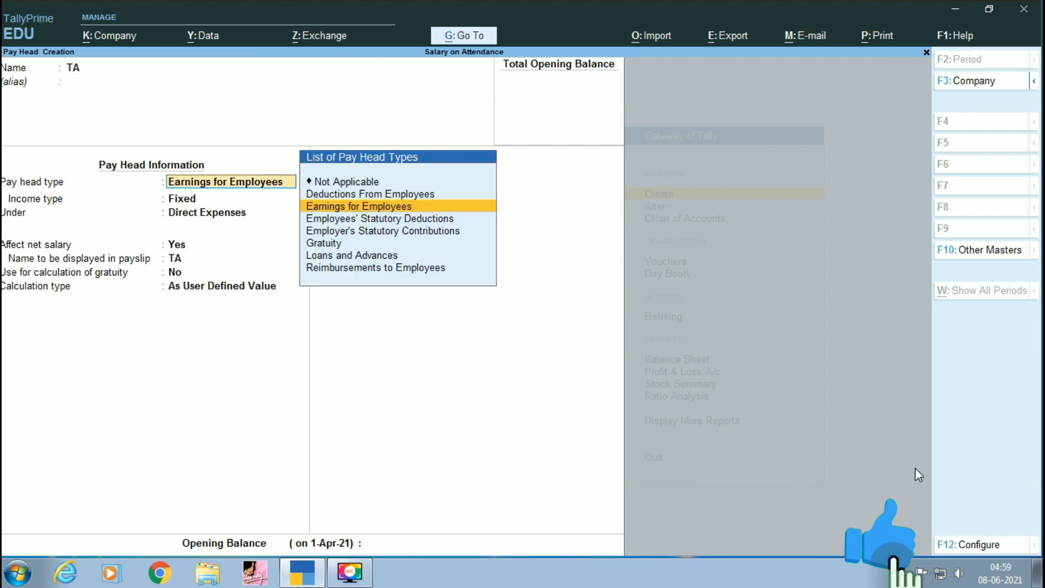
key("Return")
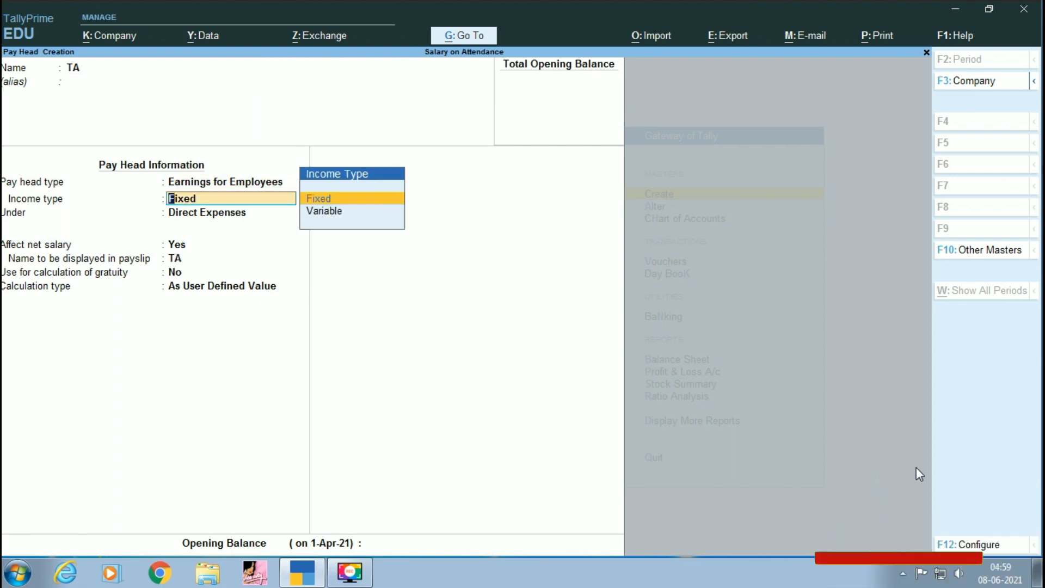
key("Return")
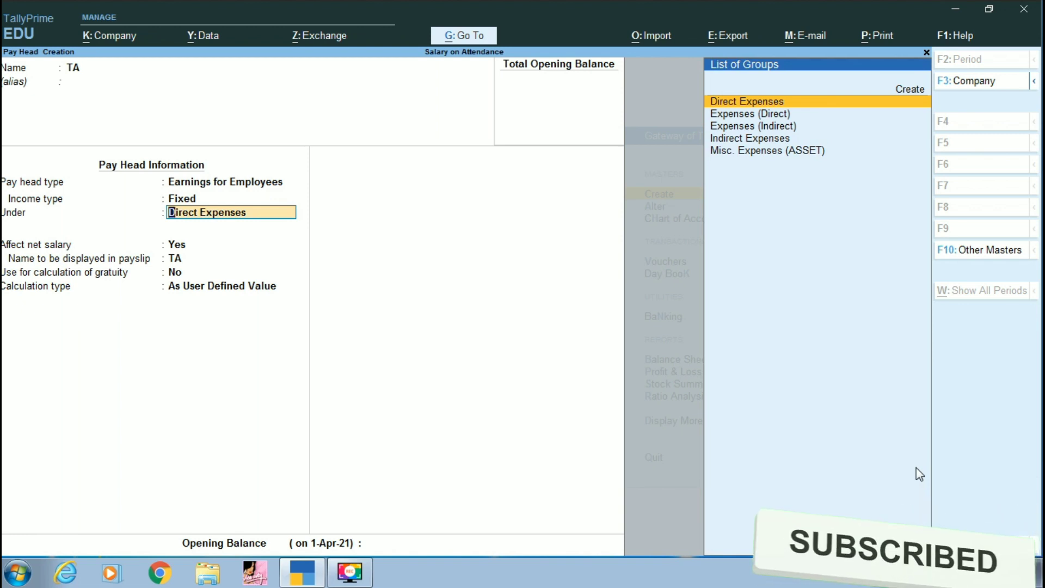
key("Down")
key("Down")
key("Down")
key("Return")
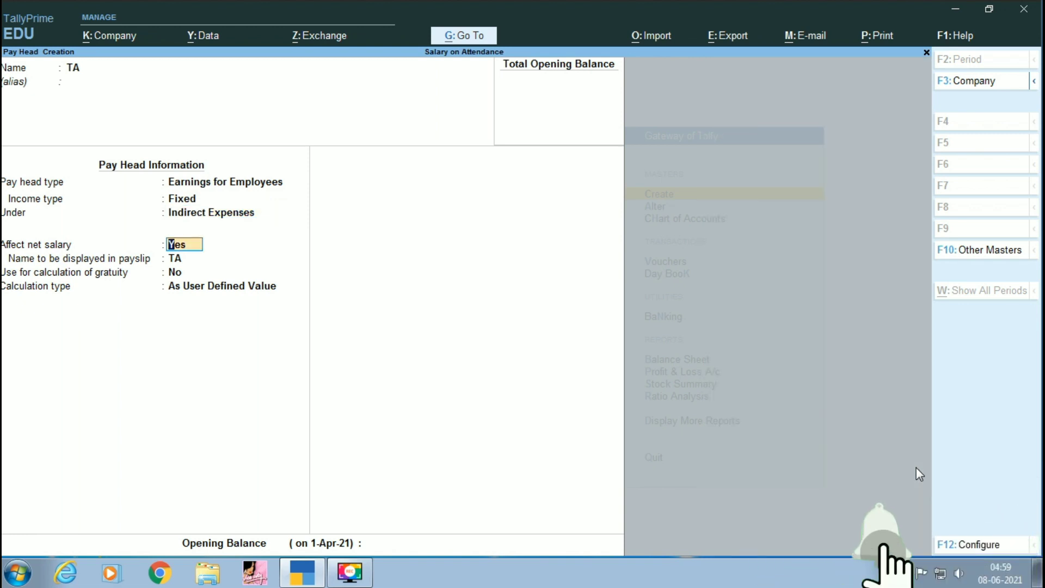
Step: Keep TA affecting net salary but excluded from gratuity, and calculate it On Attendance using the Attendance type
key("Return")
key("Return")
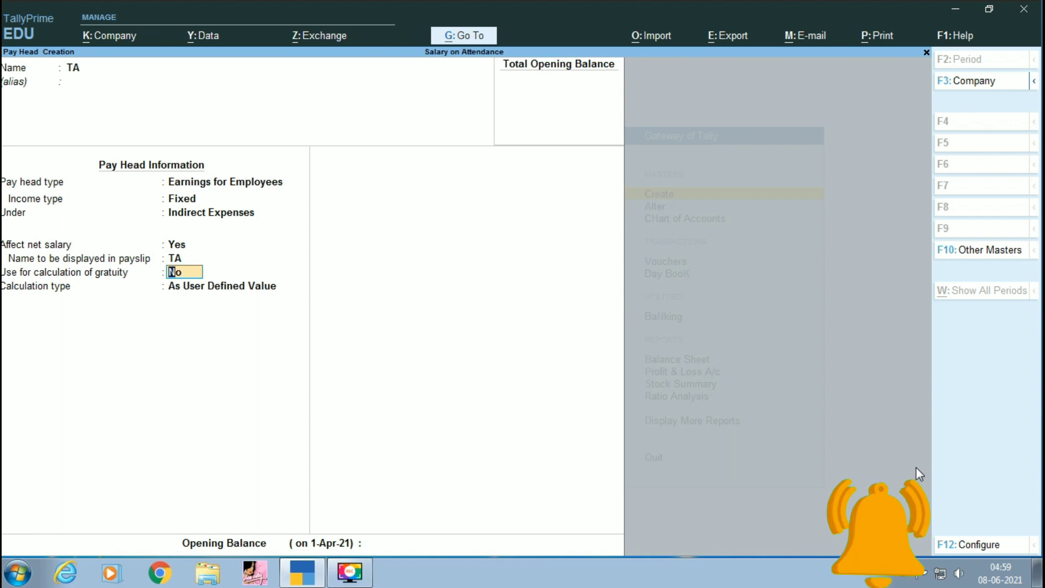
key("Return")
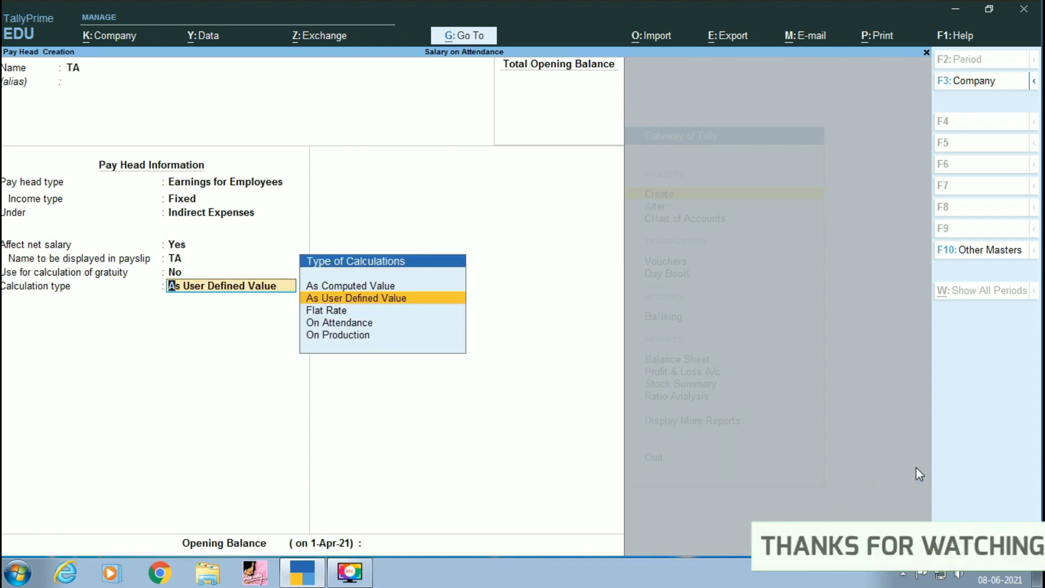
key("Up")
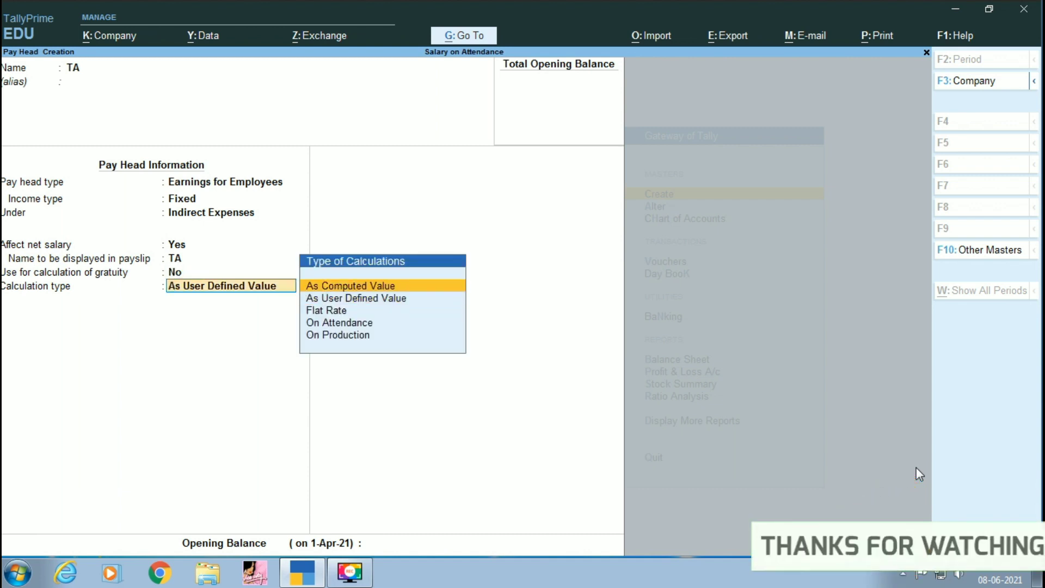
key("Down")
key("Down")
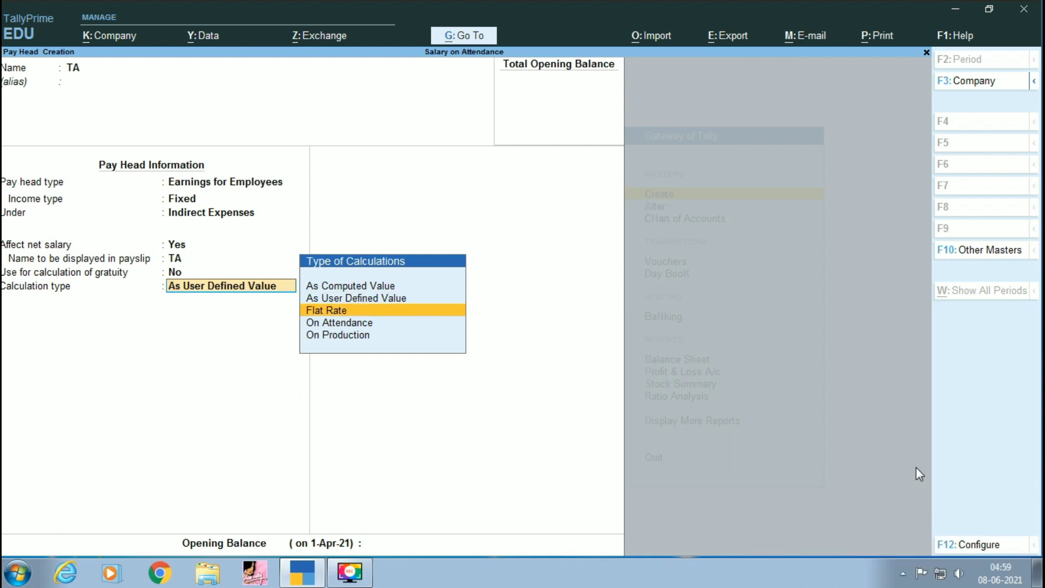
key("Down")
key("Return")
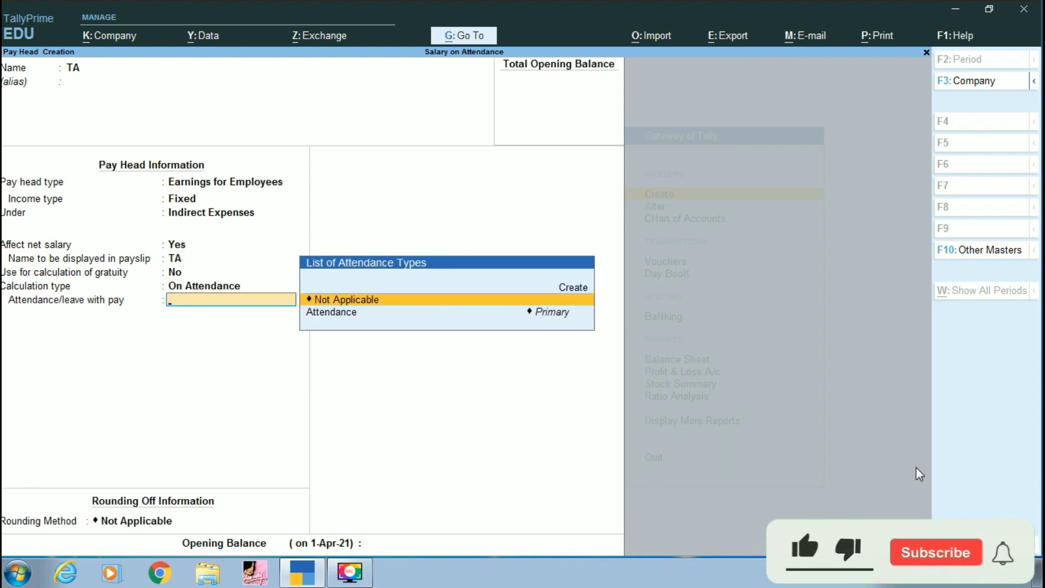
key("Down")
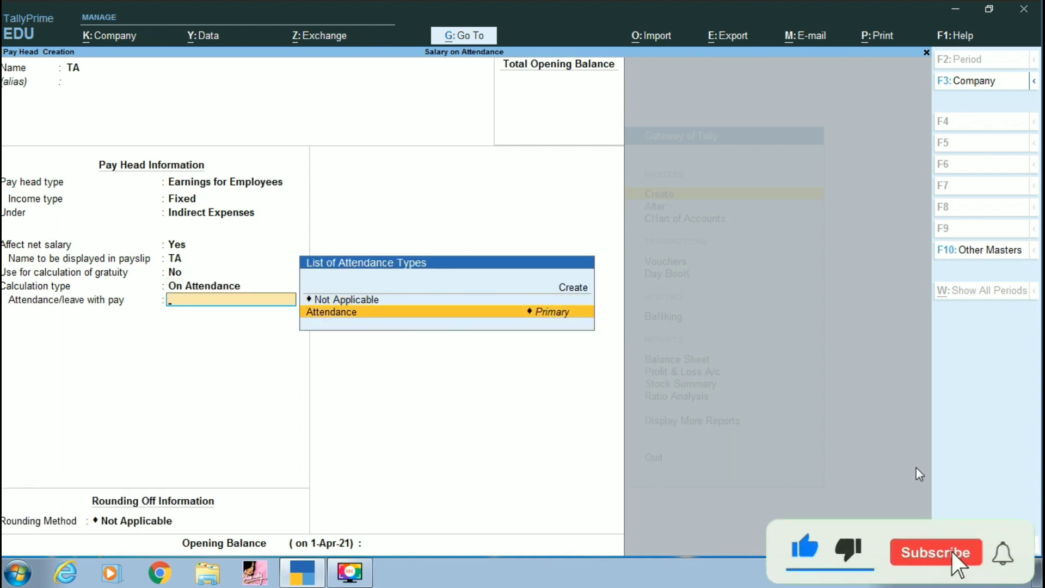
key("Return")
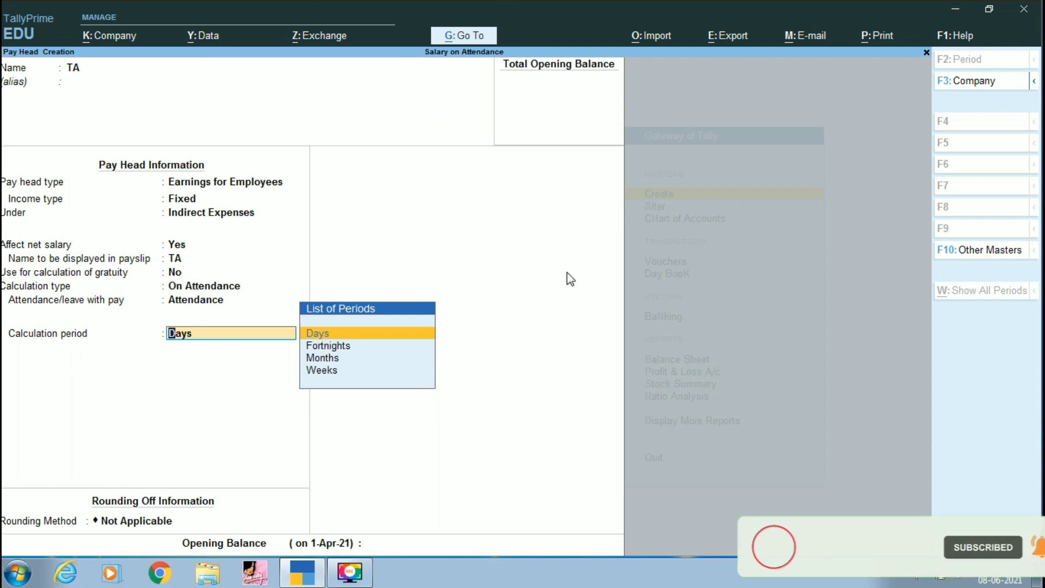
Step: Set the TA calculation period to Months on a User Defined basis of 25 days, save the pay head and leave pay head creation
key("Down")
key("Down")
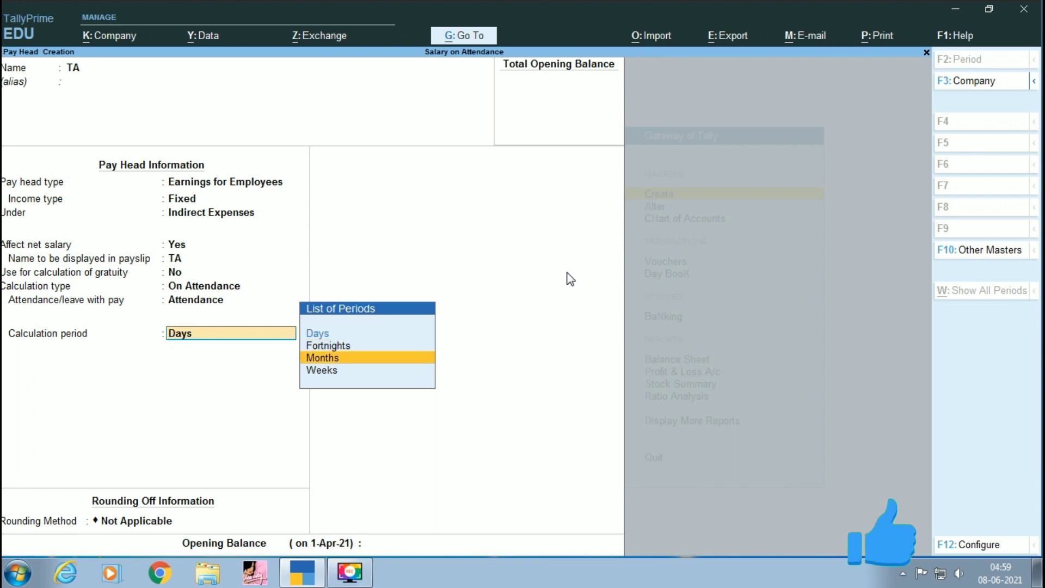
key("Return")
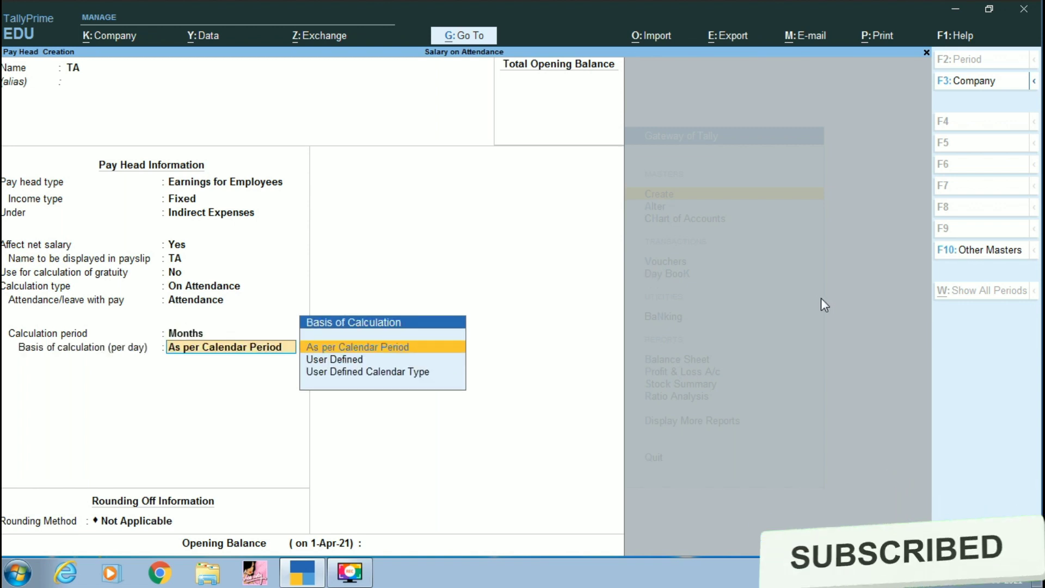
key("Down")
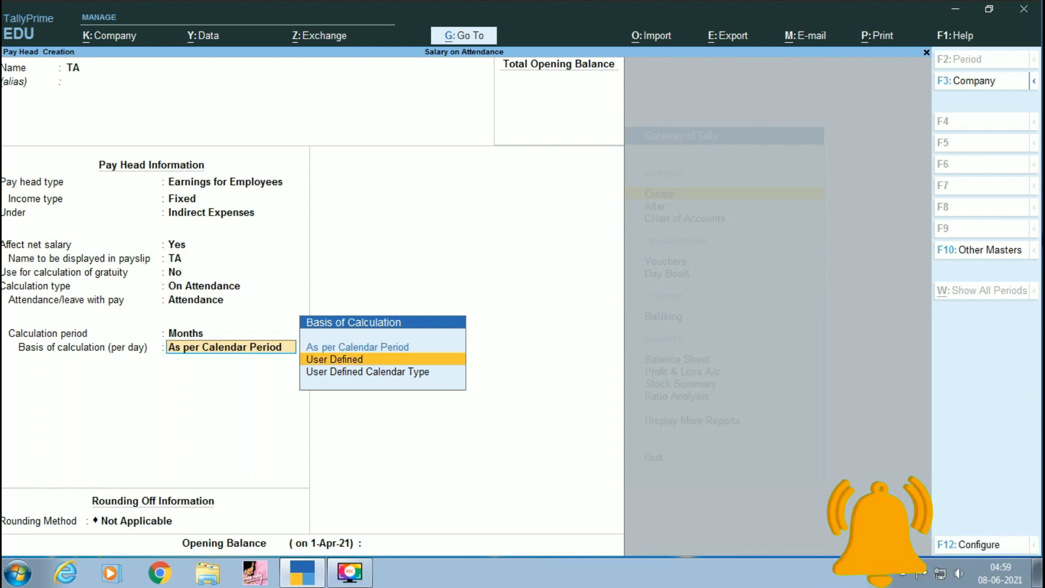
key("Return")
type("25")
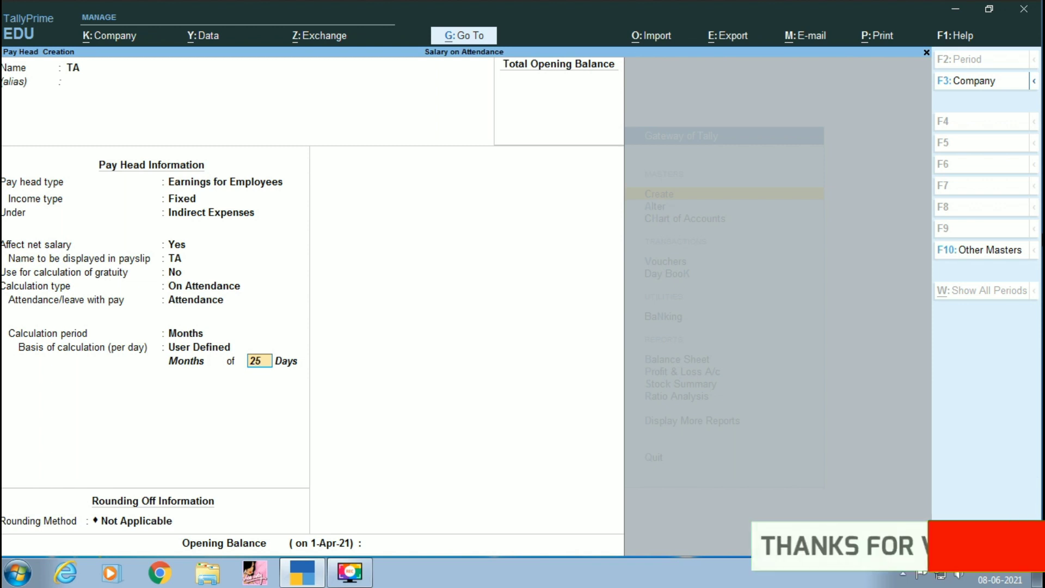
key("Return")
key("Return")
key("Return")
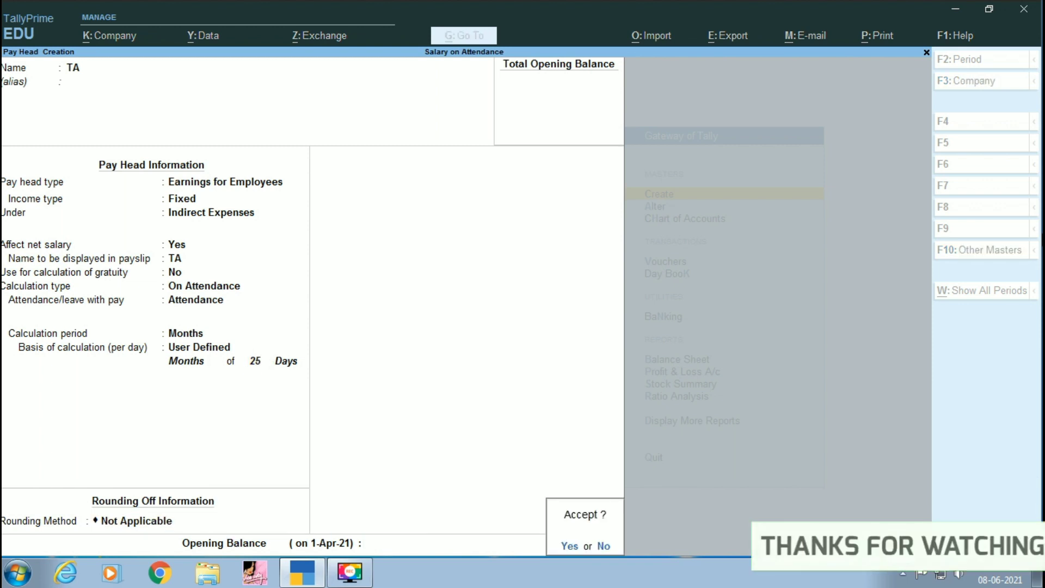
key("y")
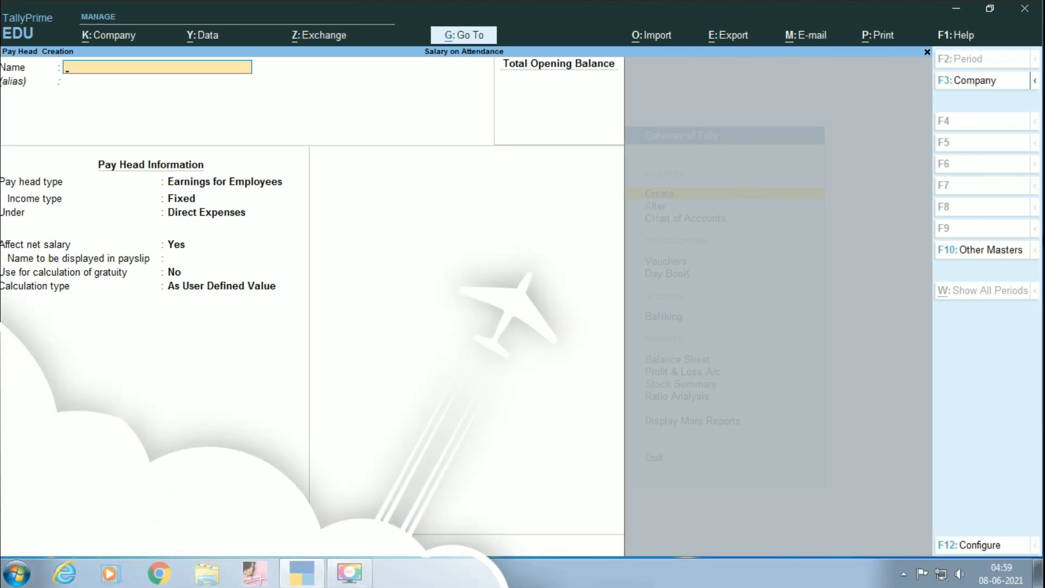
key("Escape")
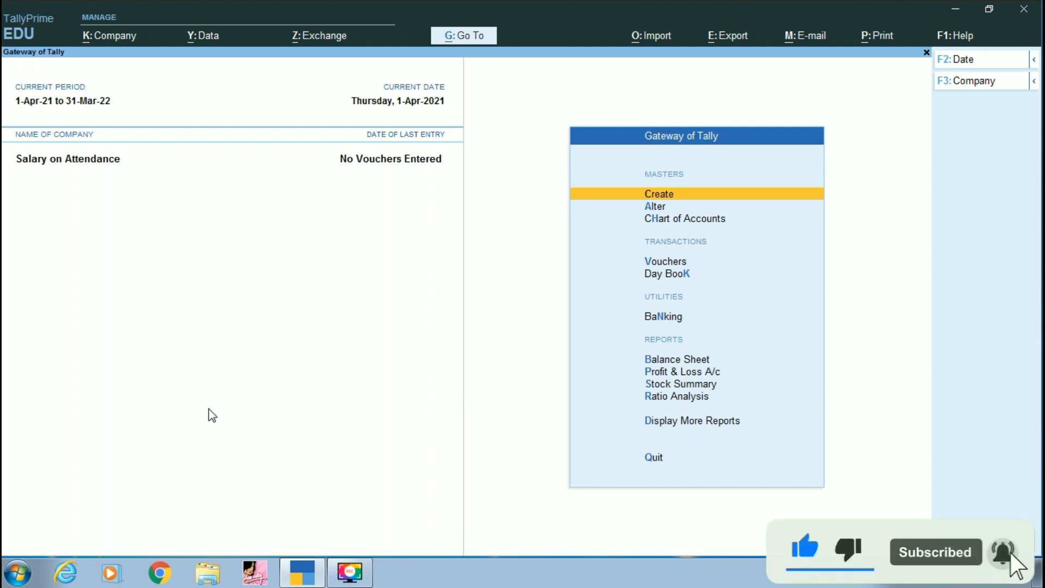
key("Down")
key("Down")
key("Up")
key("Up")
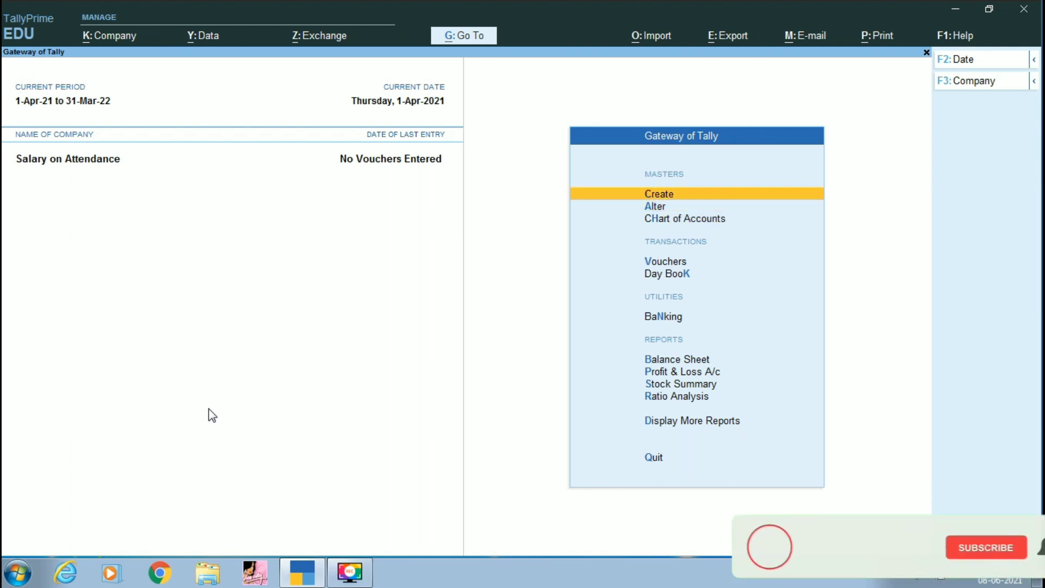
Step: Start creating an Employee payroll master and enter the employee's name
key("Return")
key("Down")
key("Down")
key("Down")
key("Down")
key("Down")
key("Down")
key("Down")
key("Down")
key("Down")
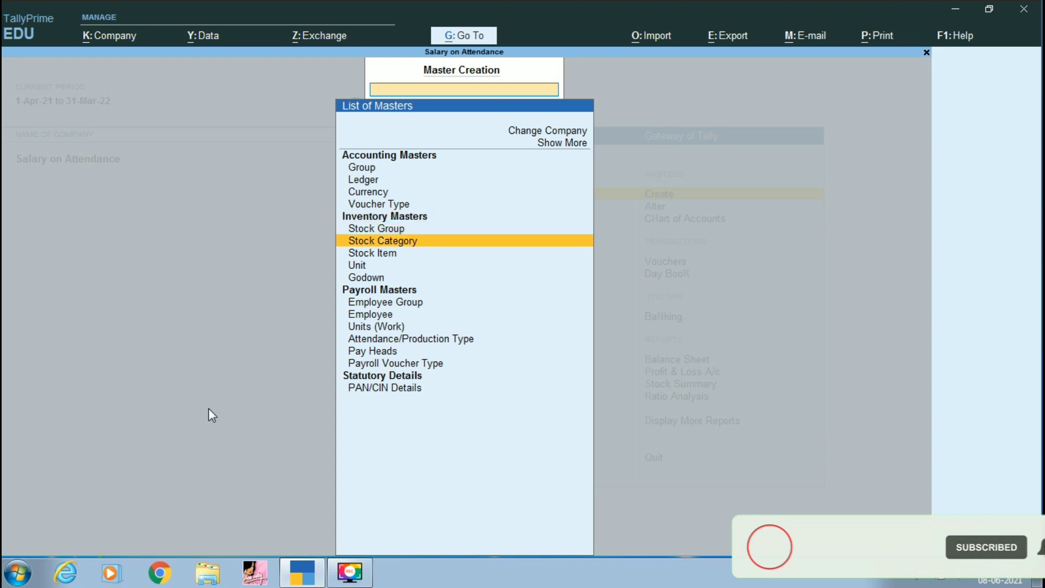
key("Down")
key("Down")
key("Down")
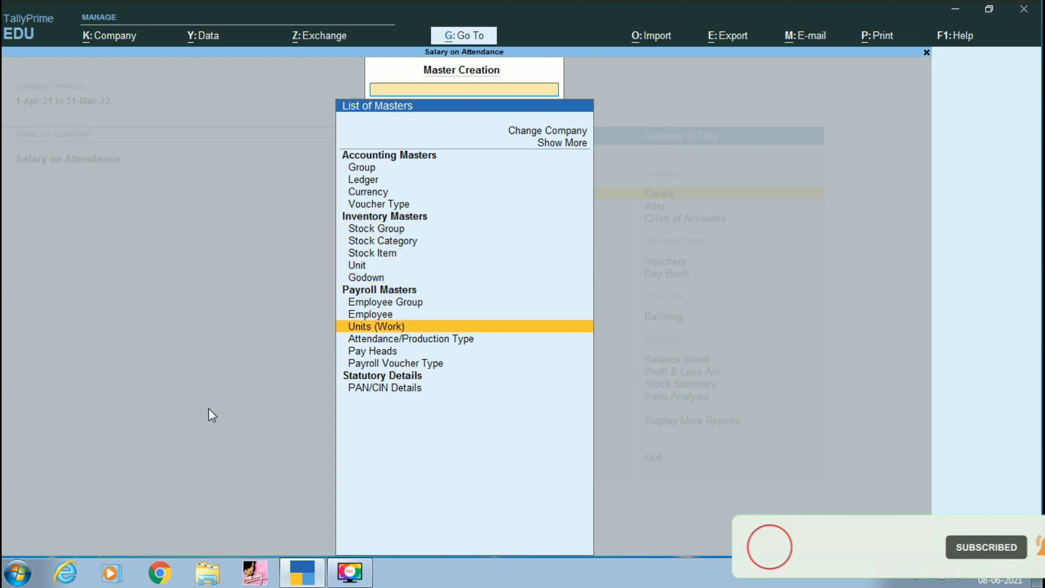
key("Up")
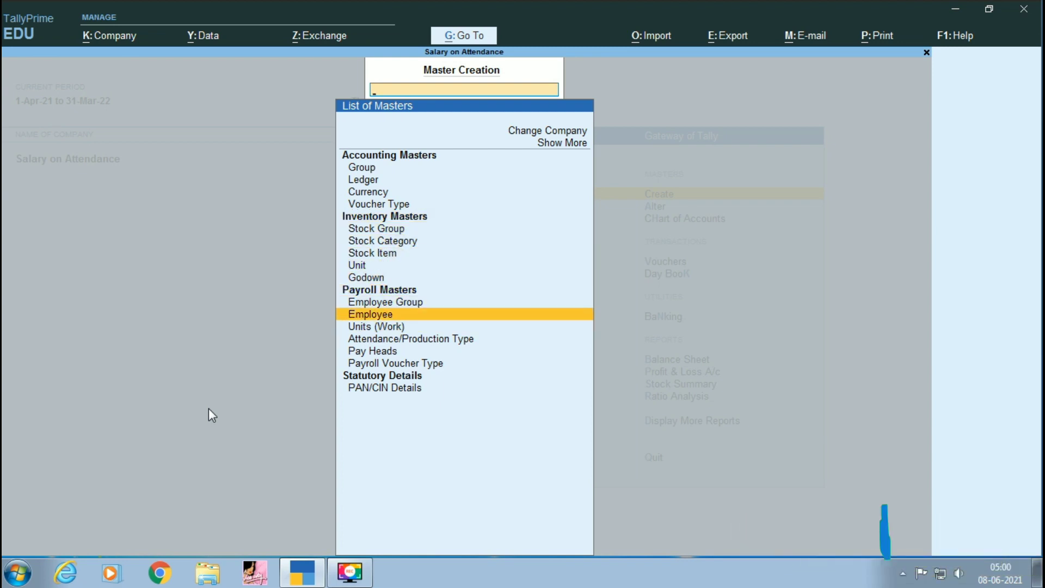
key("Return")
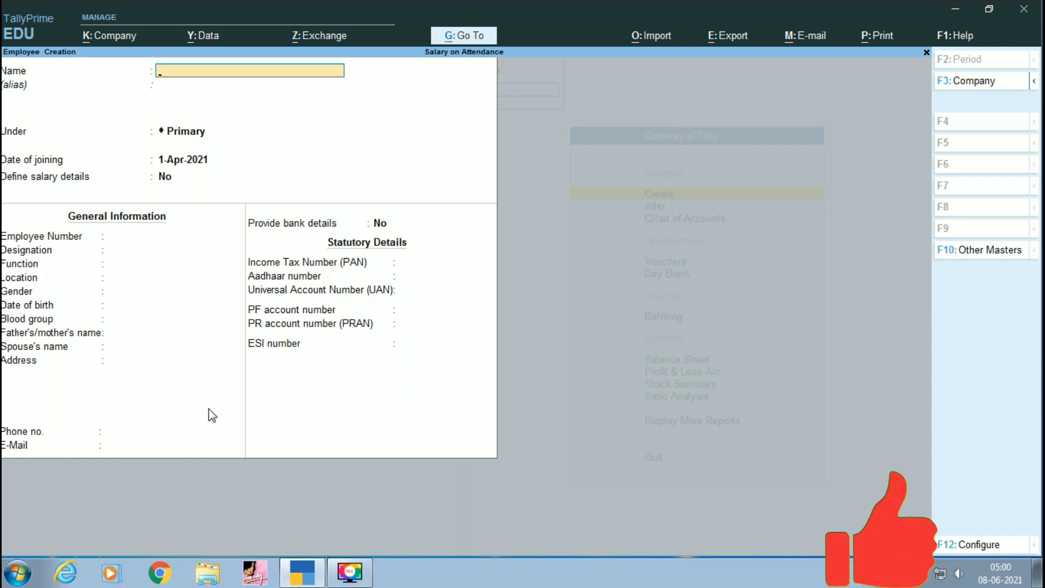
type("Ra")
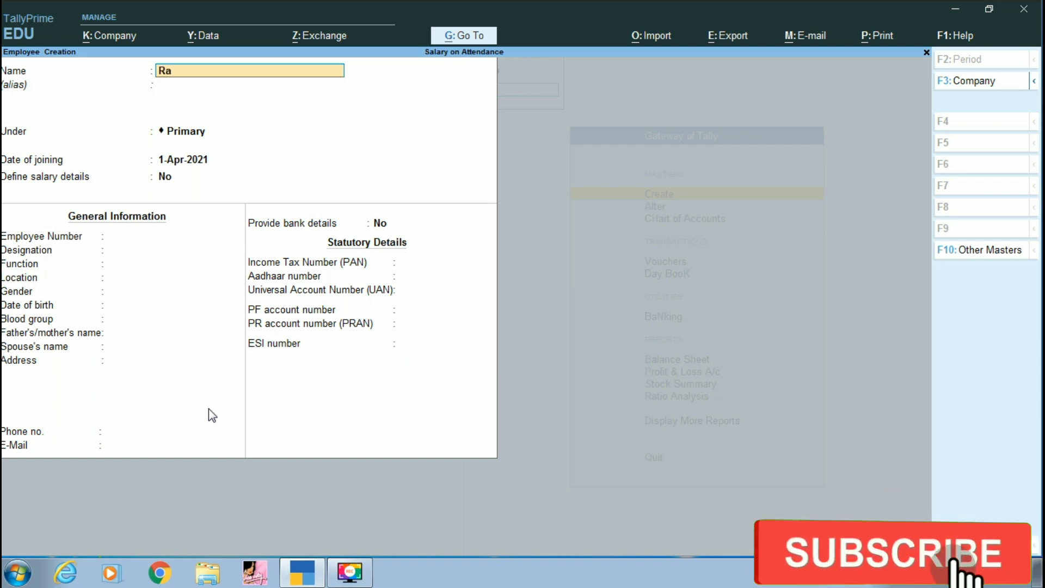
type("ju")
key("Return")
key("Return")
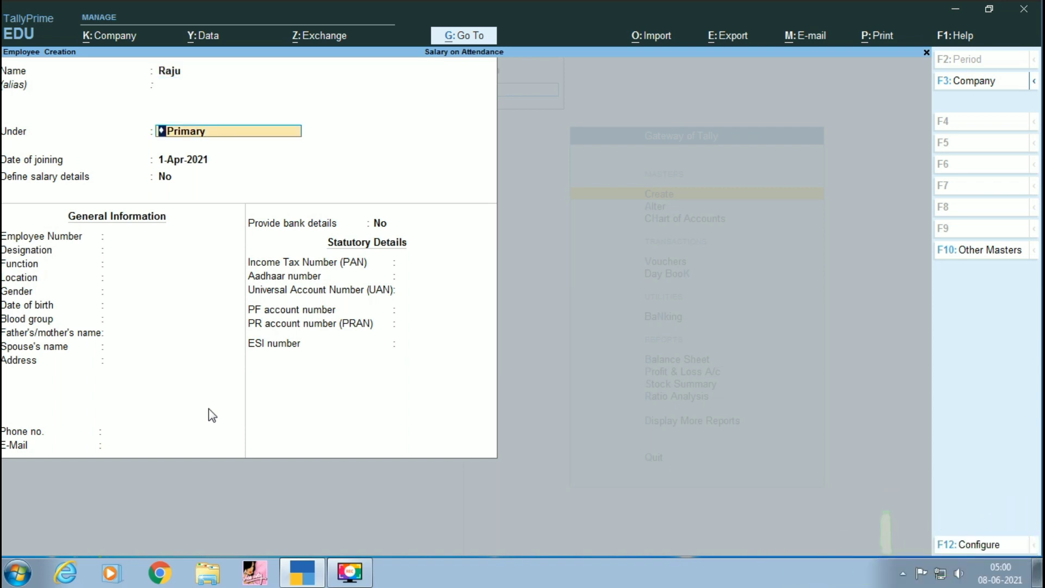
Step: Create an employee group named Accountant under Primary for the new employee
key("alt+c")
type("Acco")
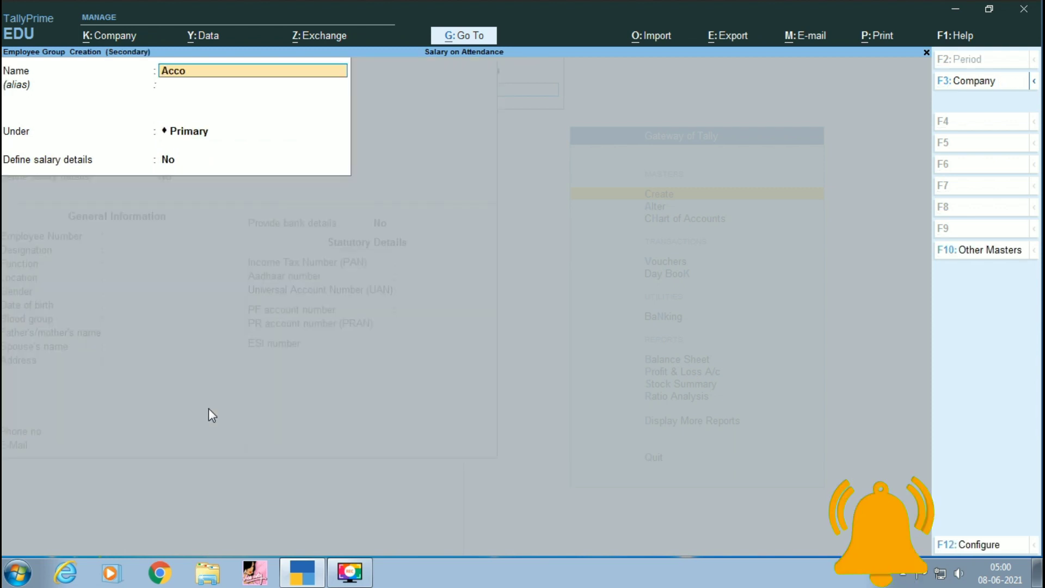
type("untant")
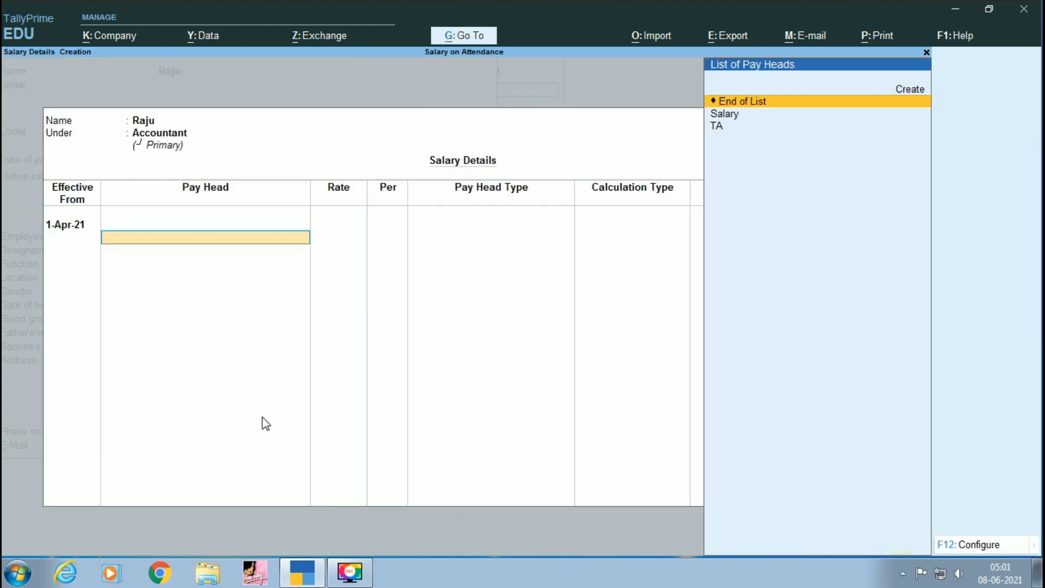
Step: Add the Salary pay head to the employee's salary details effective 1-Apr-21 at a rate of 13,500 per month
key("Down")
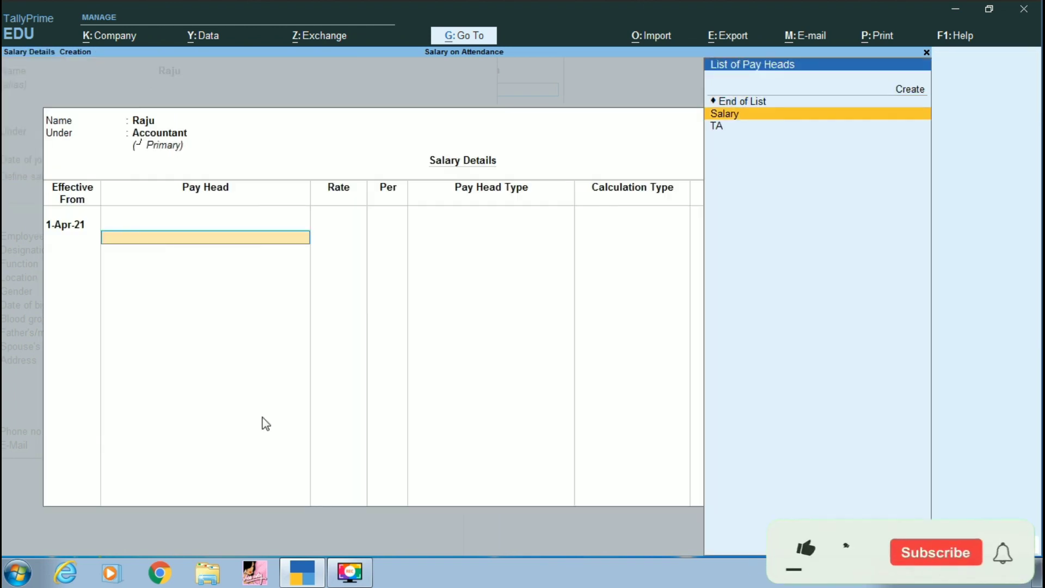
key("Return")
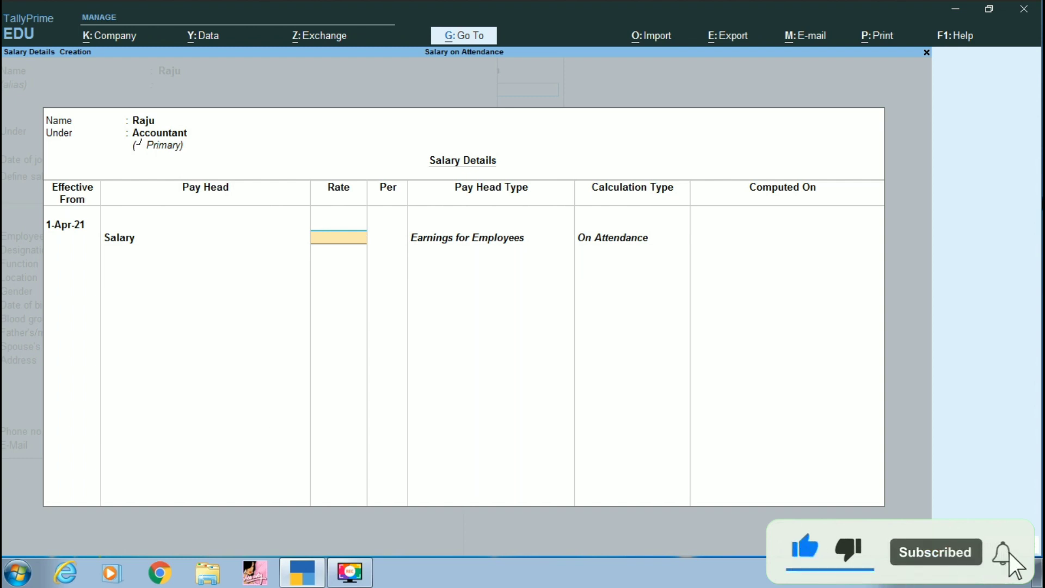
type("1")
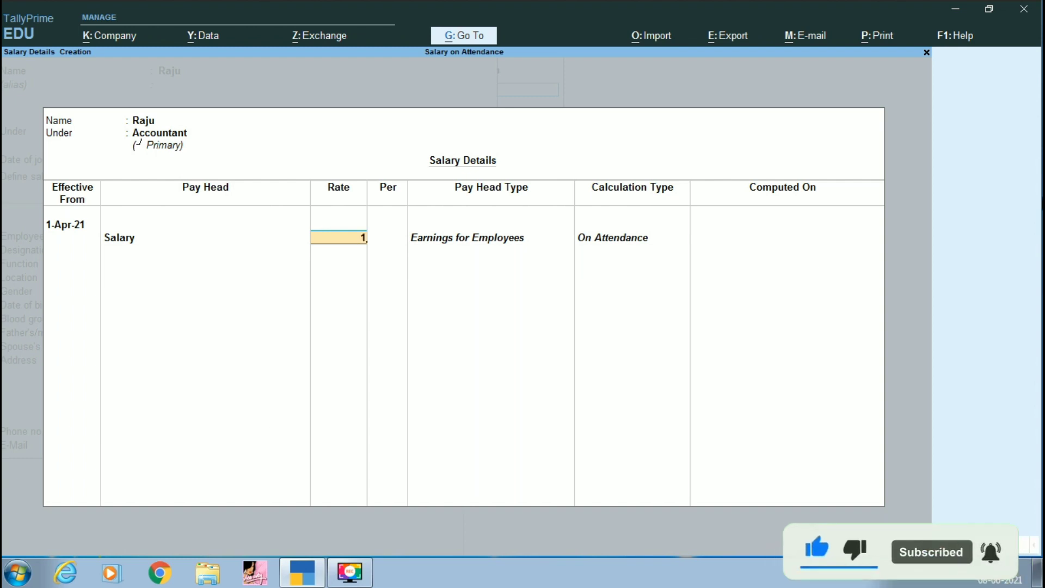
type("3,500")
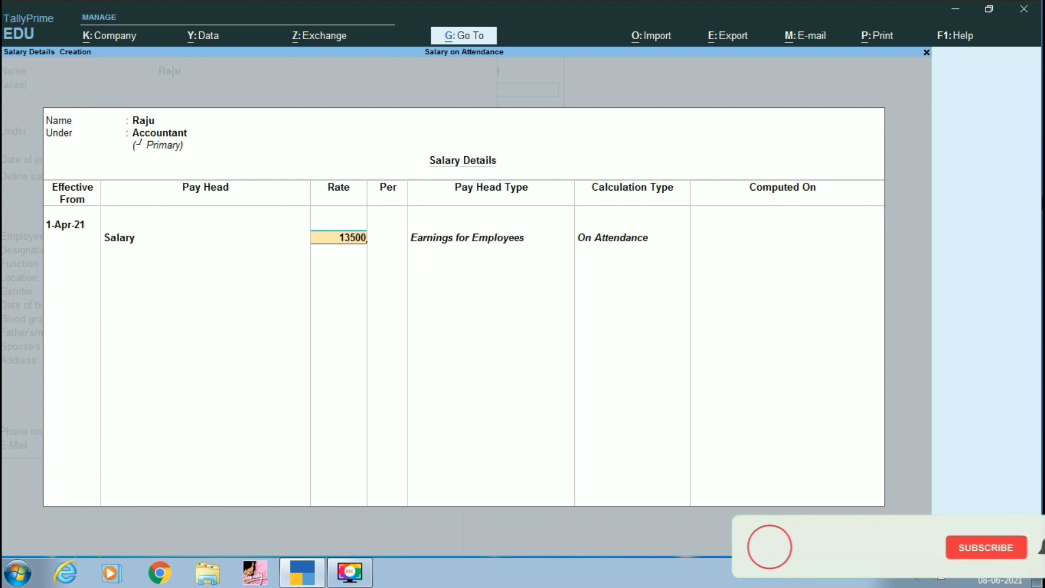
key("Return")
Step: Add the TA pay head at a rate of 1,600 per month and complete the employee's salary details
key("Down")
key("Return")
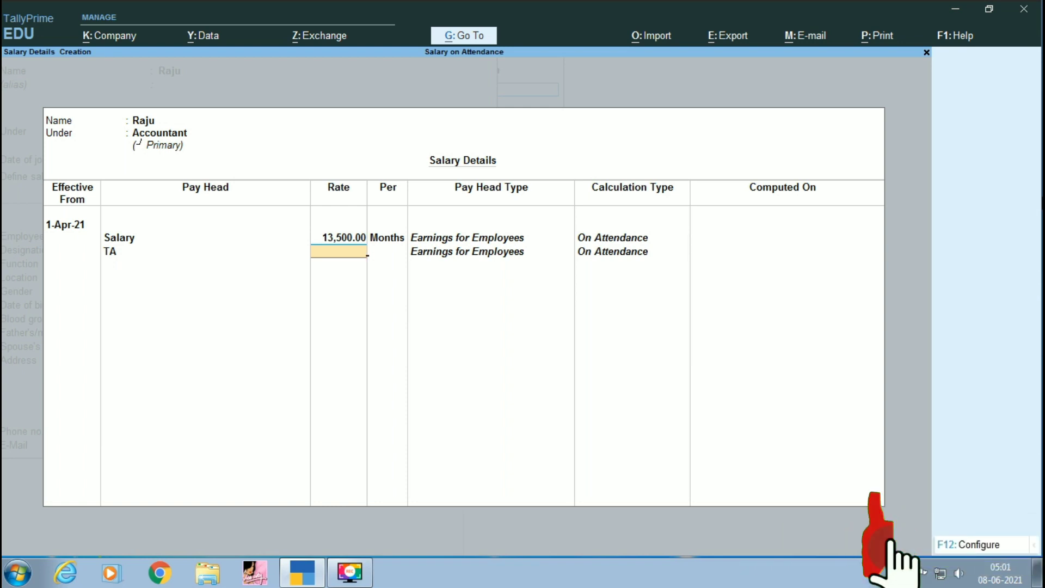
type("1600")
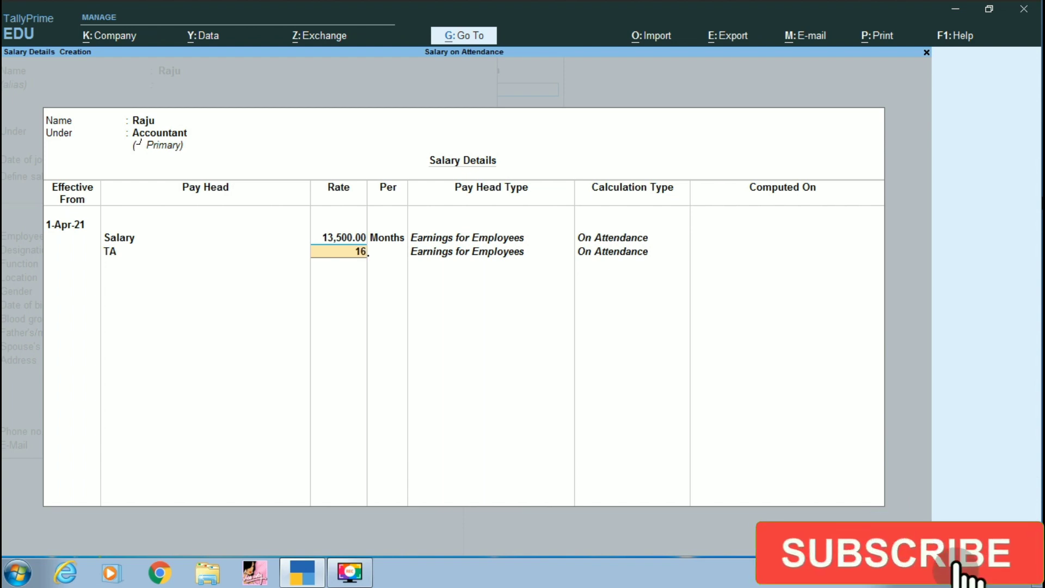
key("Return")
key("Return")
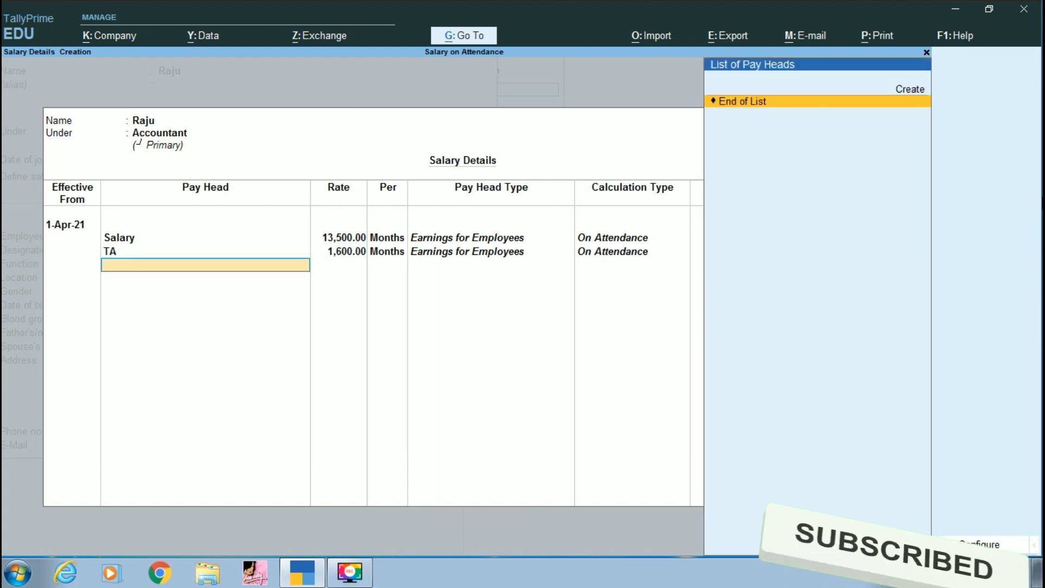
key("Return")
key("Return")
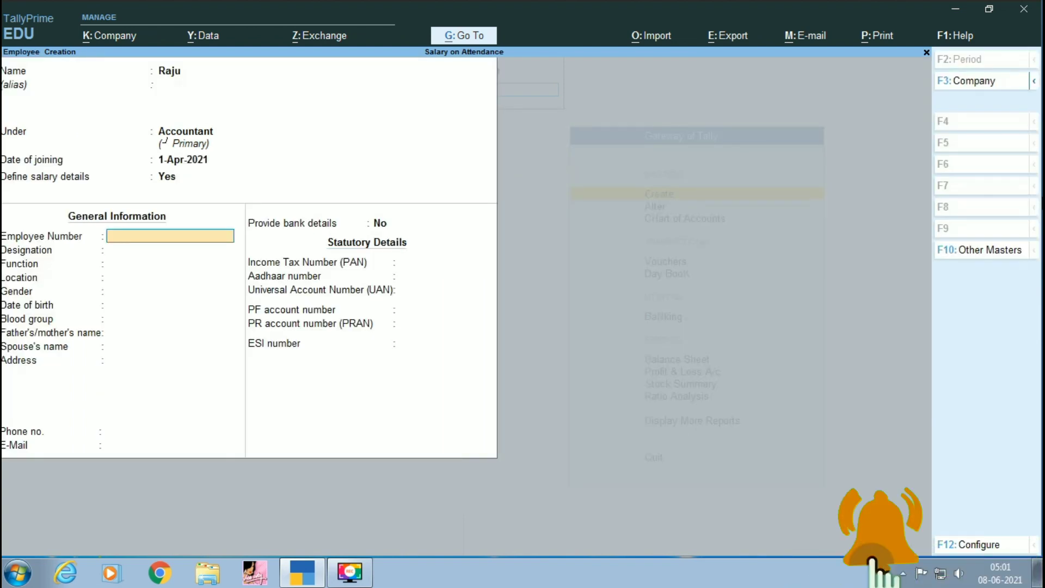
Step: Leave the Accountant employee's general, bank and statutory details at their defaults and save the employee master
key("Return")
key("Return")
key("Return")
key("Return")
key("Return")
key("Return")
key("Return")
key("Return")
key("Return")
key("Return")
key("Return")
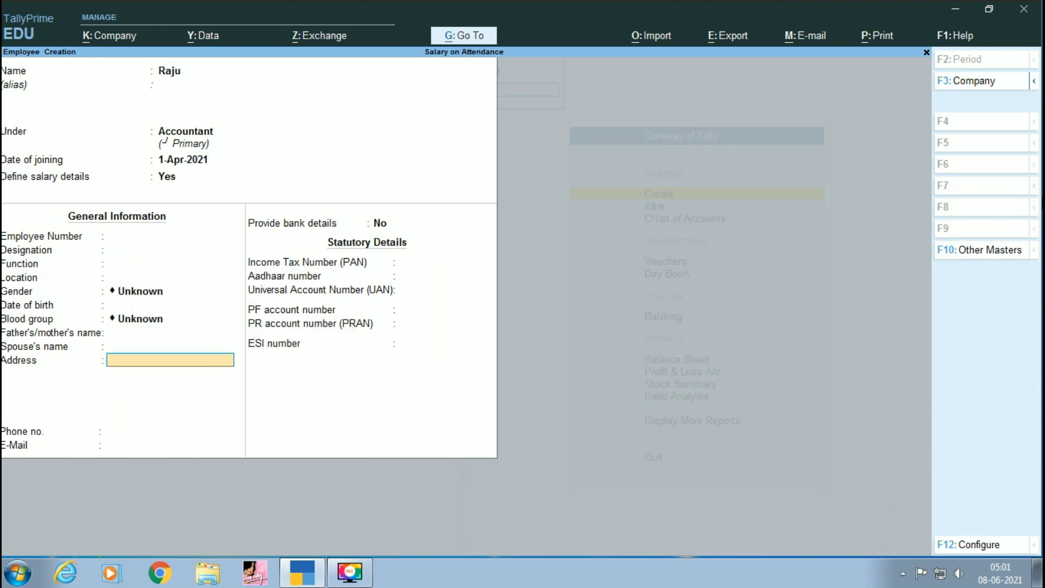
key("Return")
key("Return")
key("Return")
key("Return")
key("Return")
key("Return")
key("Return")
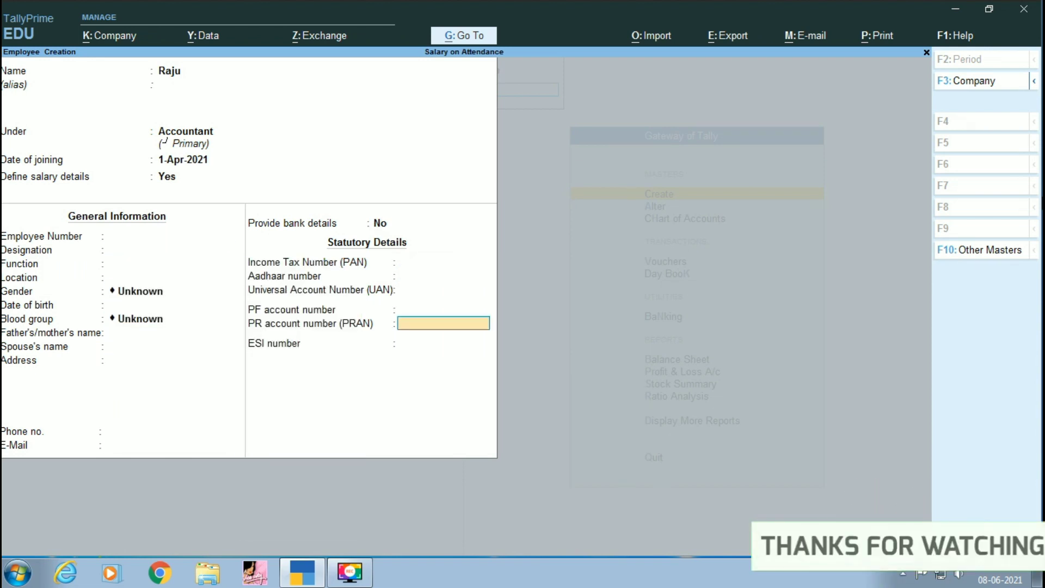
key("Return")
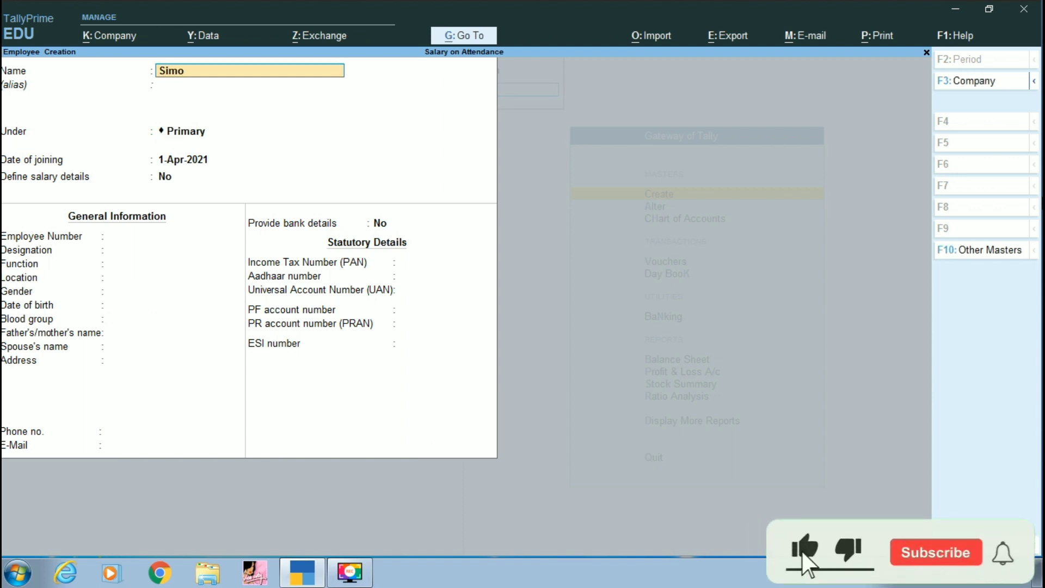
Step: Enter the second employee's name and assign the employee to a new group named Sales Man under Primary
key("Return")
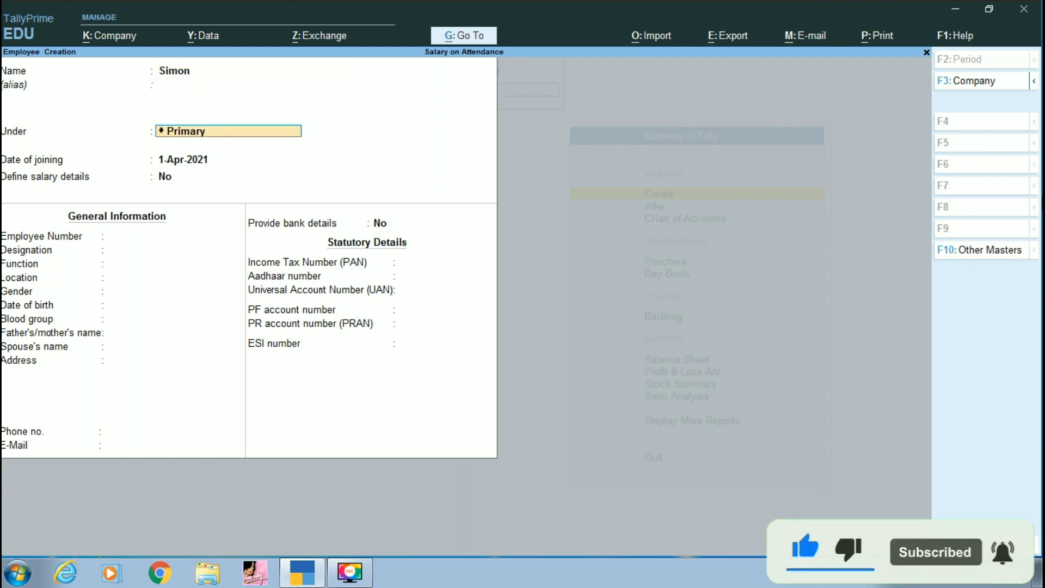
key("alt+c")
type("Sales")
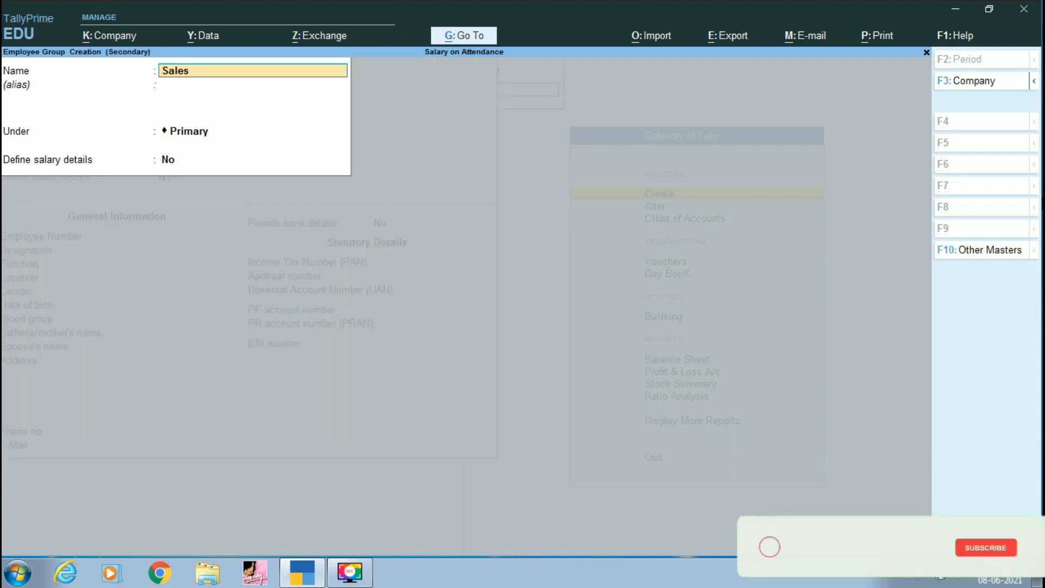
type(" Man")
key("Return")
key("Return")
key("Return")
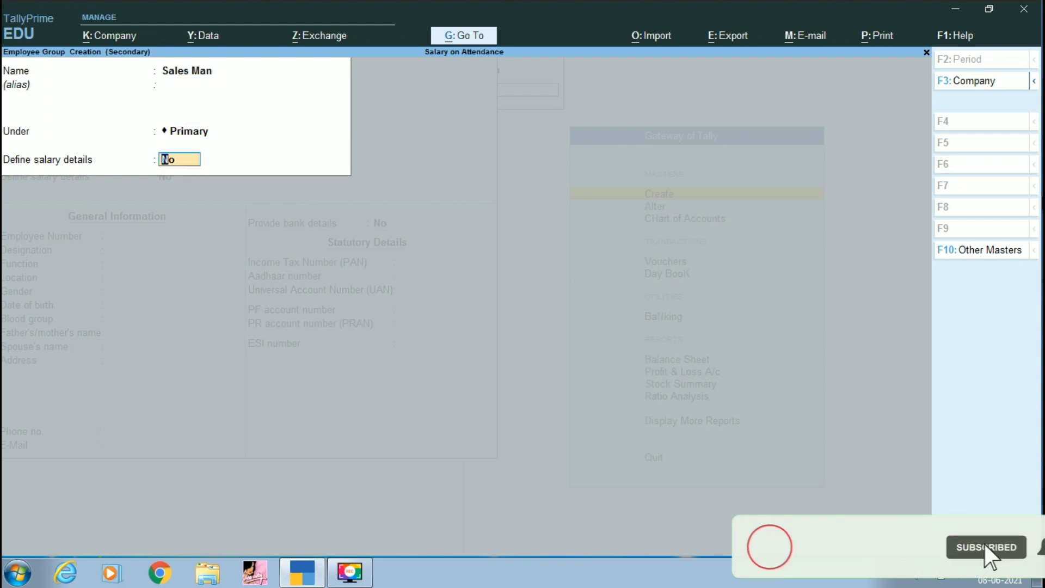
key("Return")
key("Return")
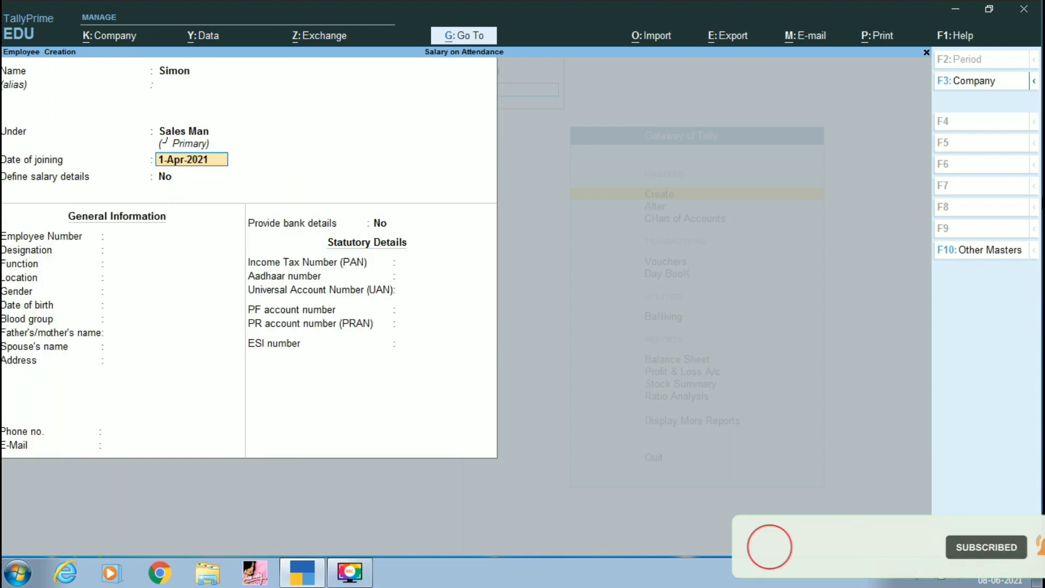
Step: Define the Sales Man employee's salary details with the Salary pay head effective 1-Apr-21 at a rate of 8,900 per month
key("Return")
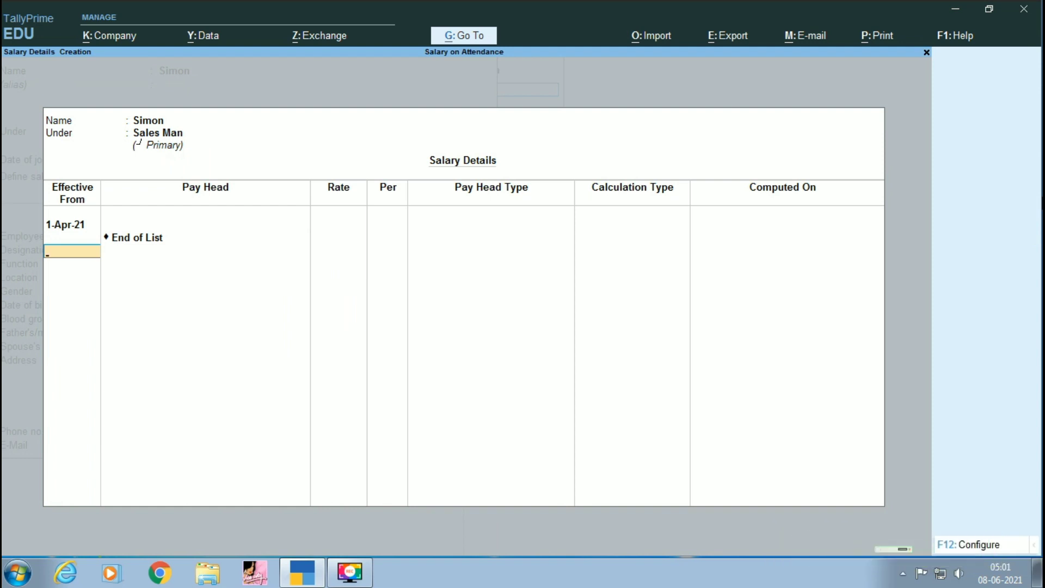
key("Return")
key("Down")
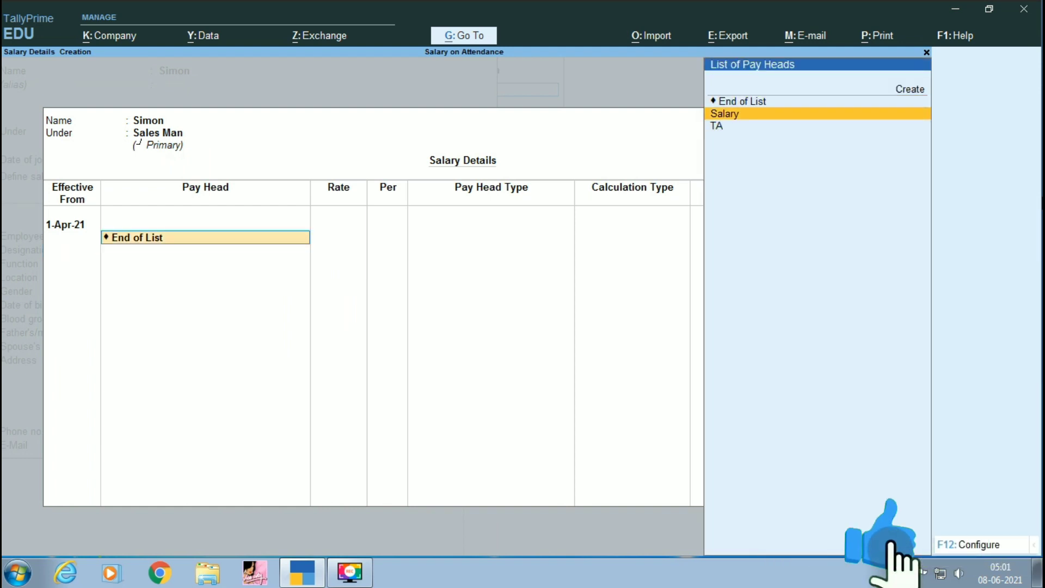
key("Return")
type("8900")
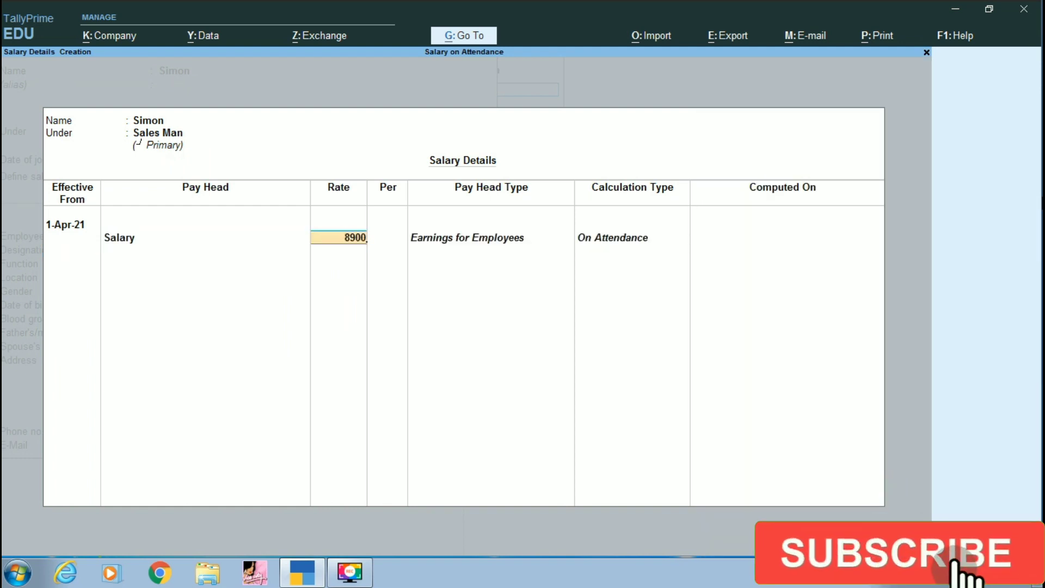
key("Return")
Step: Add the TA pay head at a rate of 1,500 per month and complete the Sales Man employee's salary details
key("Down")
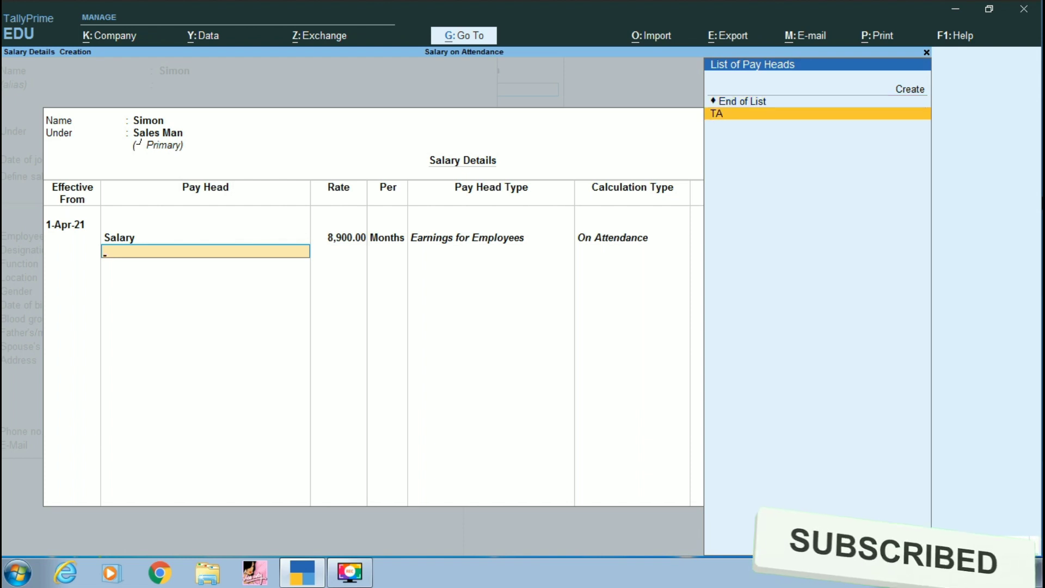
key("Return")
type("1500")
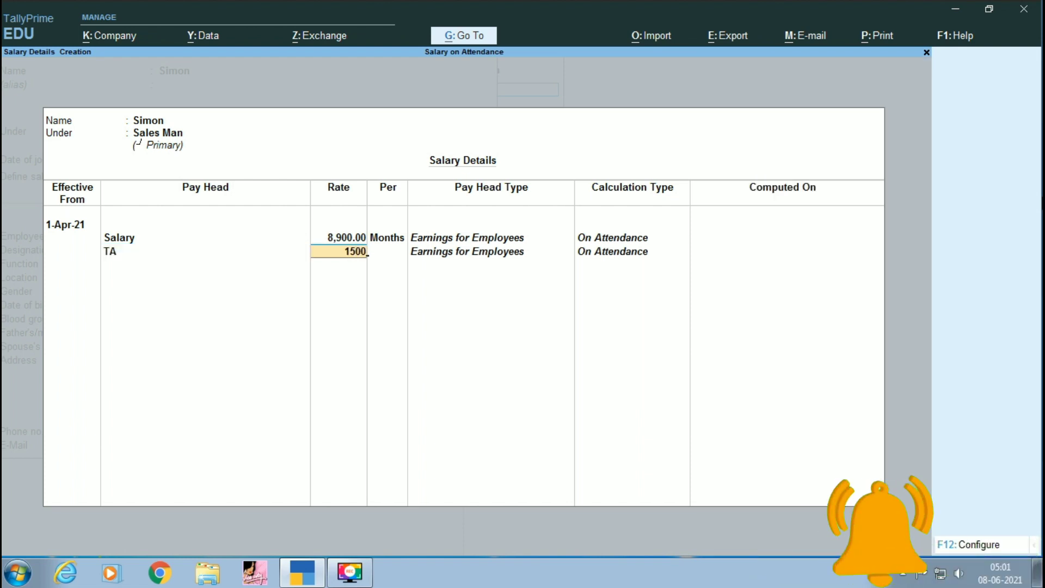
key("Return")
key("Return")
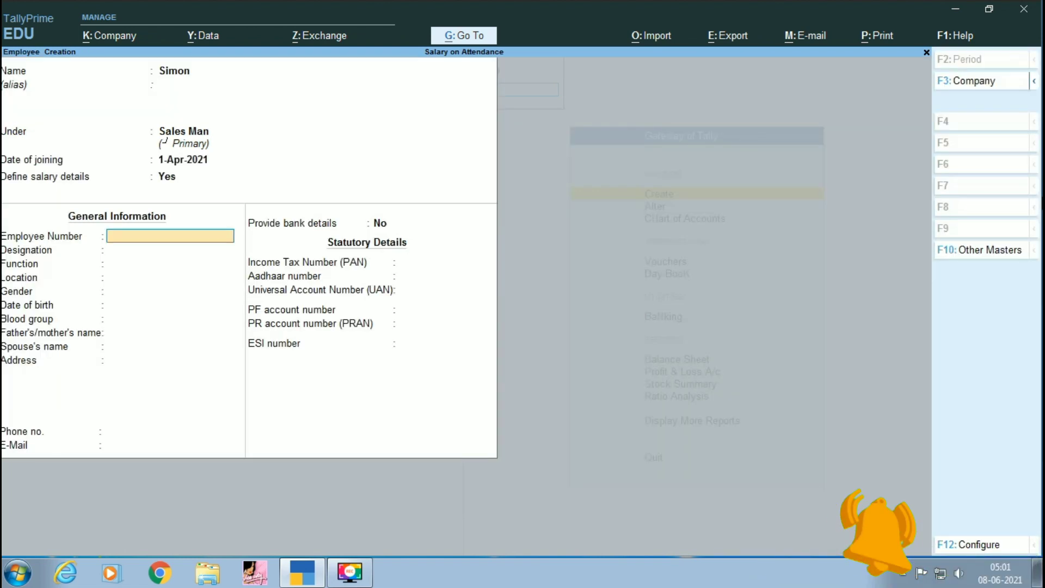
Step: Save the Sales Man employee with the remaining details at their defaults and return to the Gateway of Tally
key("Return")
key("Return")
key("Return")
key("Return")
key("Return")
key("Return")
key("Return")
key("Return")
key("Return")
key("Return")
key("Return")
key("Return")
key("Return")
key("Return")
key("Return")
key("Return")
key("Return")
key("Return")
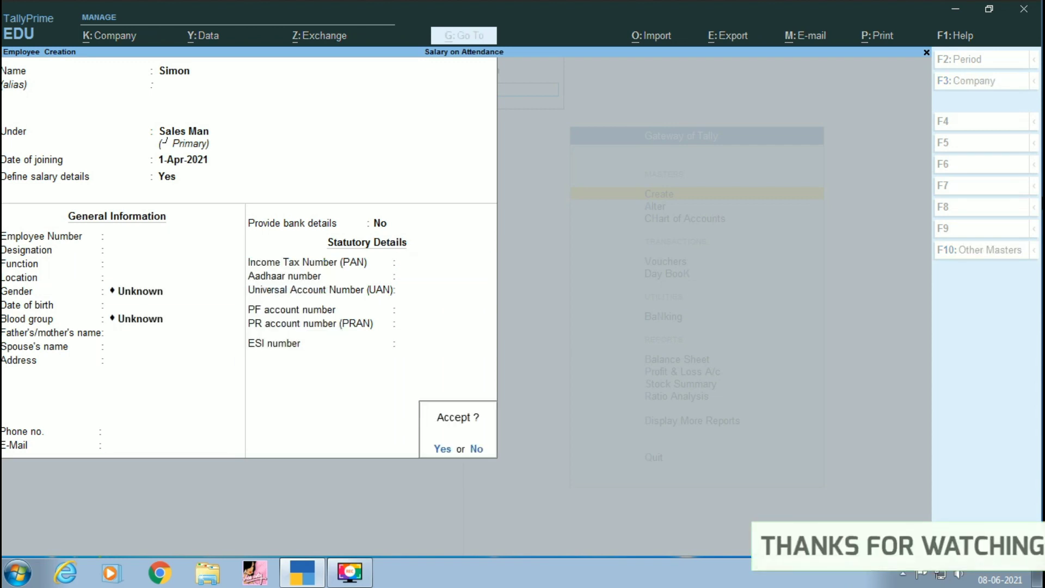
key("Return")
key("Escape")
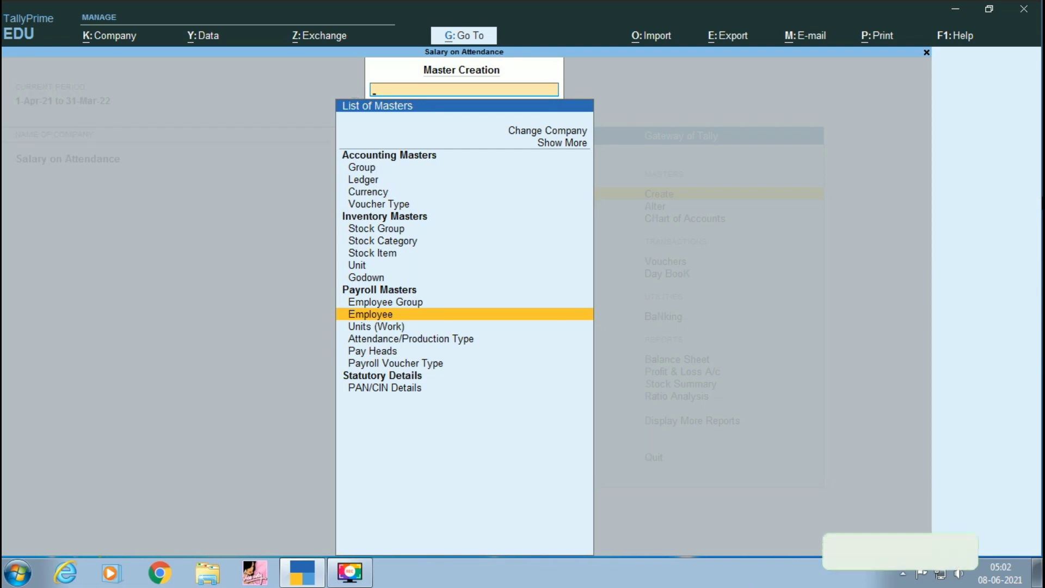
key("Escape")
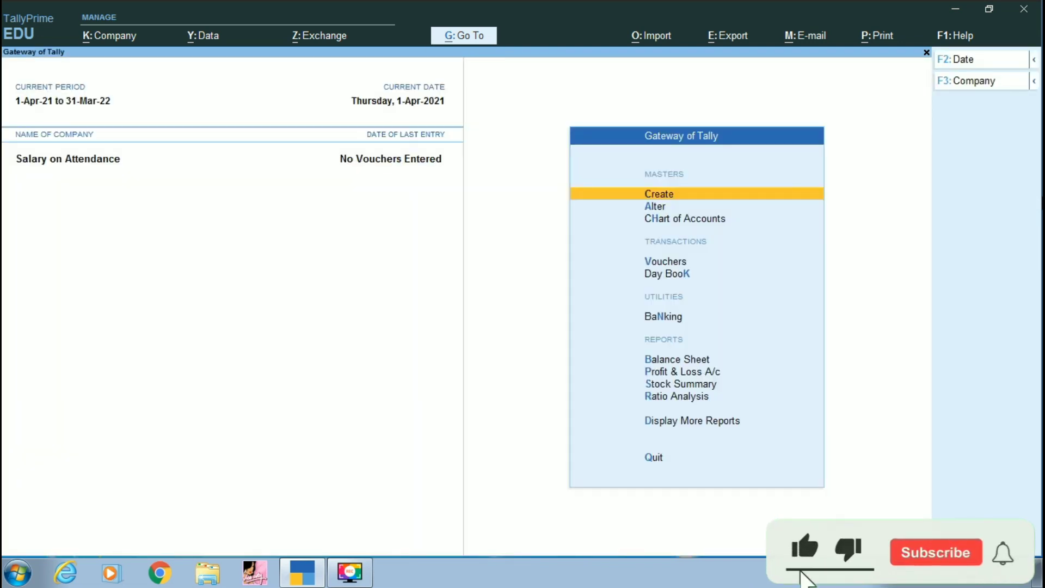
Step: Open voucher entry from the Gateway of Tally
key("Down")
key("Down")
key("Down")
key("Return")
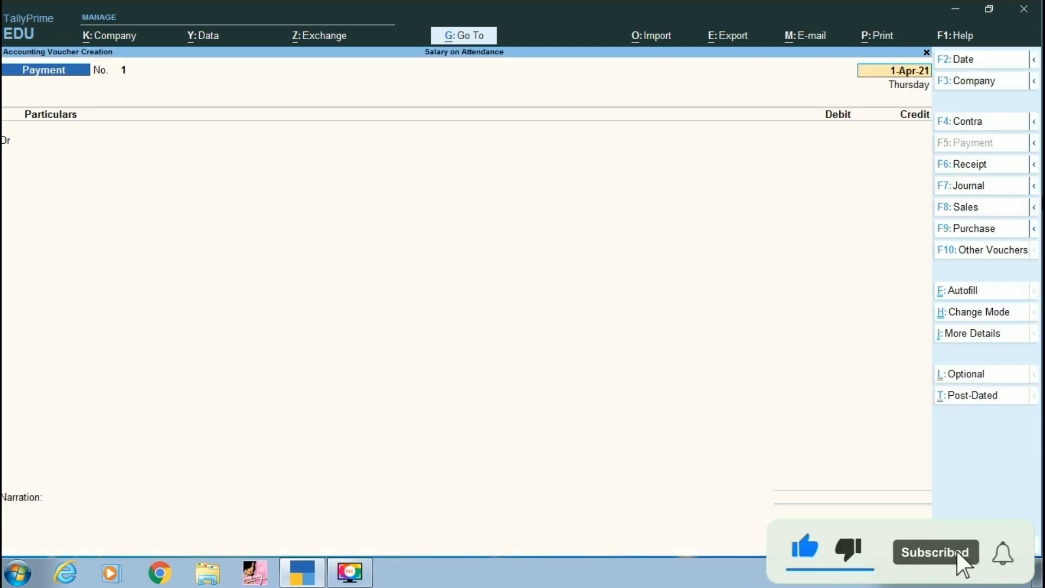
left_click(977, 253)
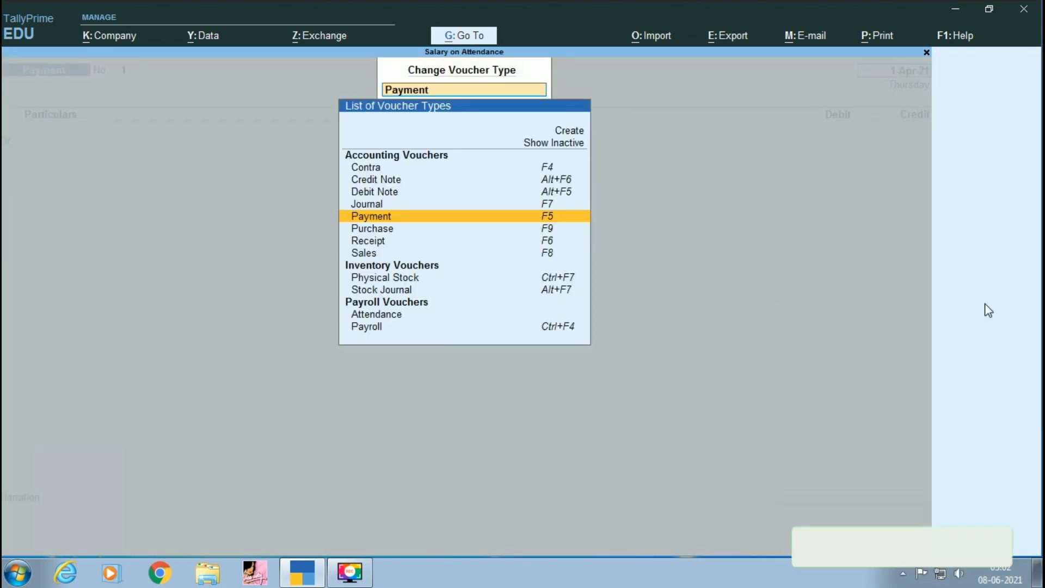
key("BackSpace")
key("Escape")
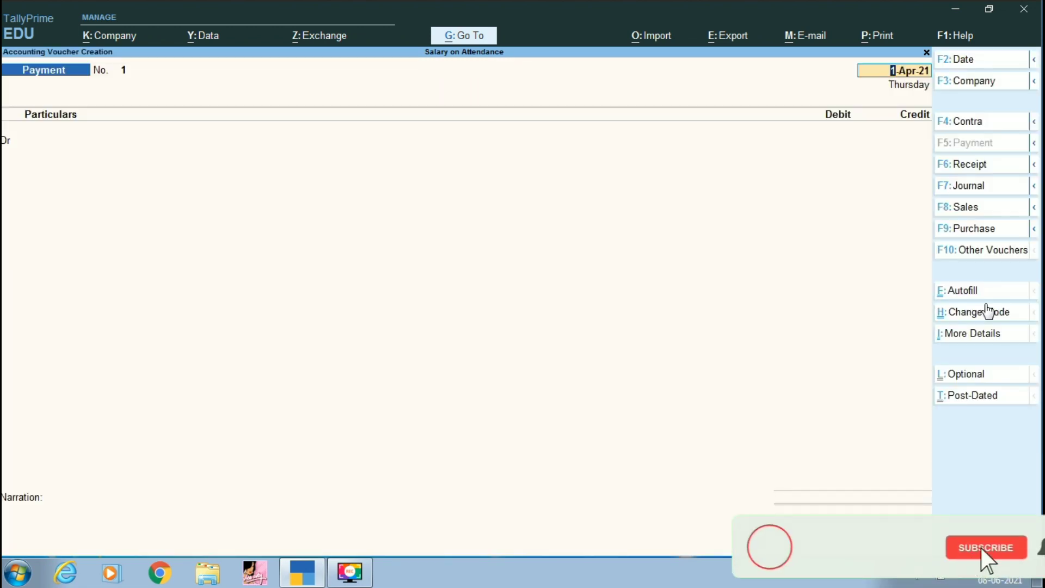
key("ctrl")
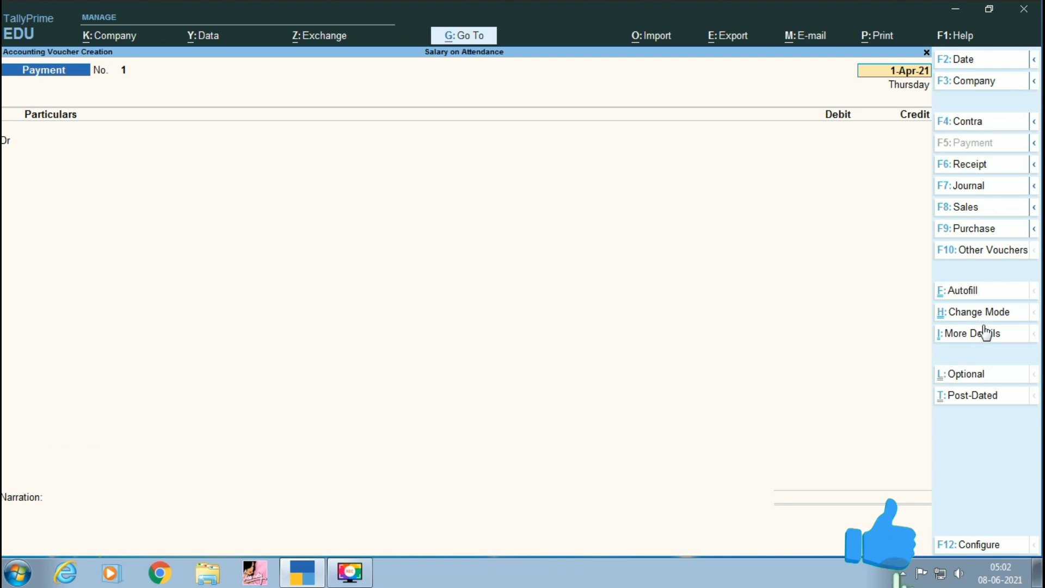
Step: Change the voucher type to the Attendance payroll voucher and keep its date as 1-Apr-21
left_click(984, 251)
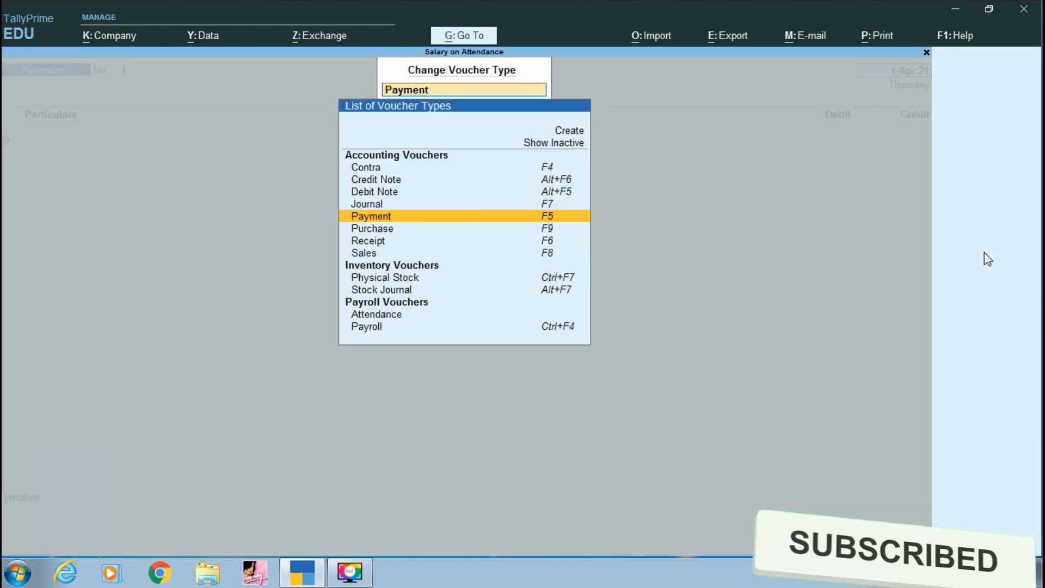
key("Down")
key("Down")
key("Down")
key("Down")
key("Down")
key("Down")
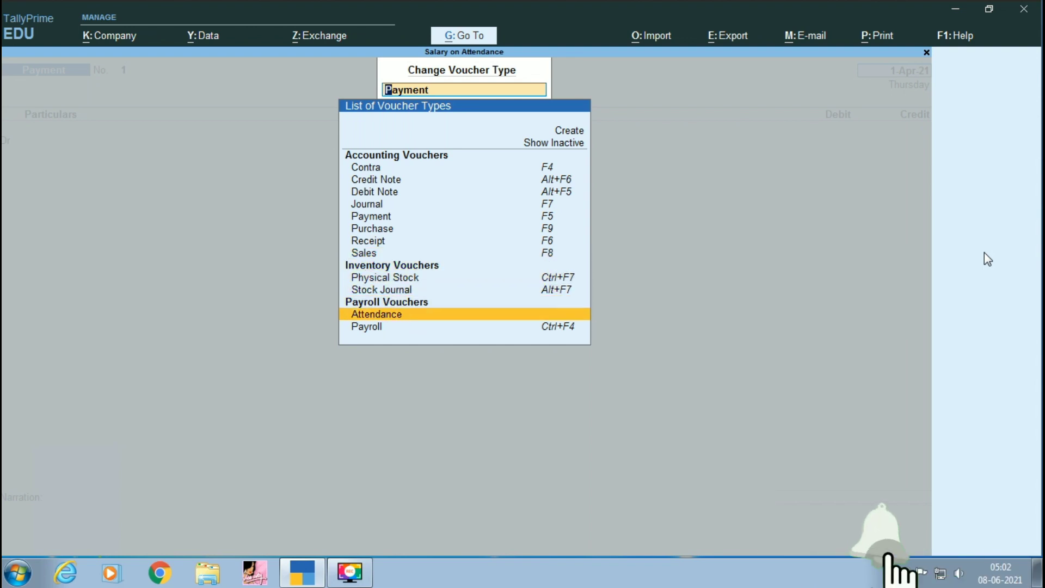
key("Return")
key("Return")
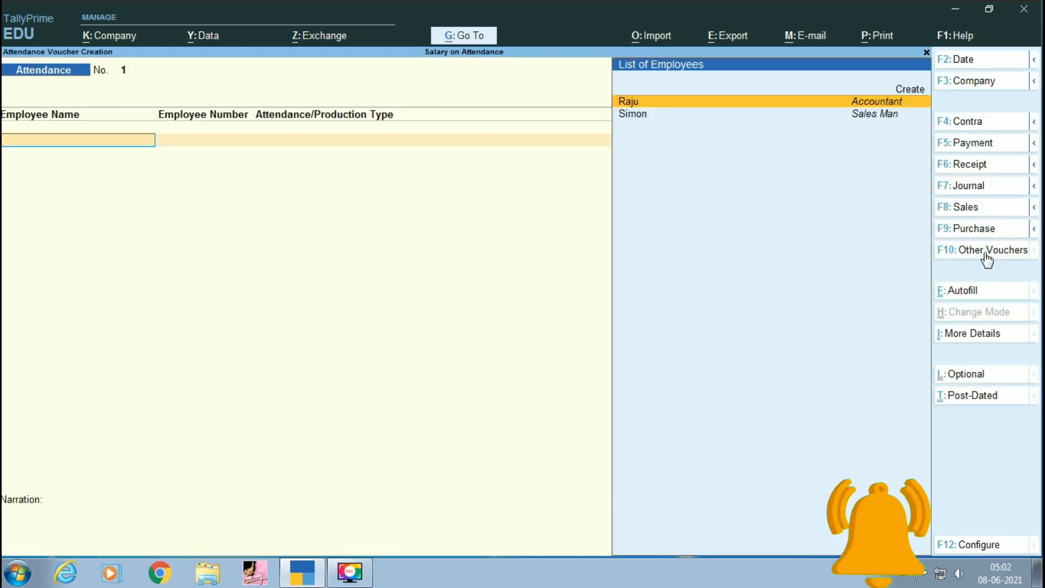
Step: Record 22 days of Attendance for the Accountant employee in the attendance voucher
key("Down")
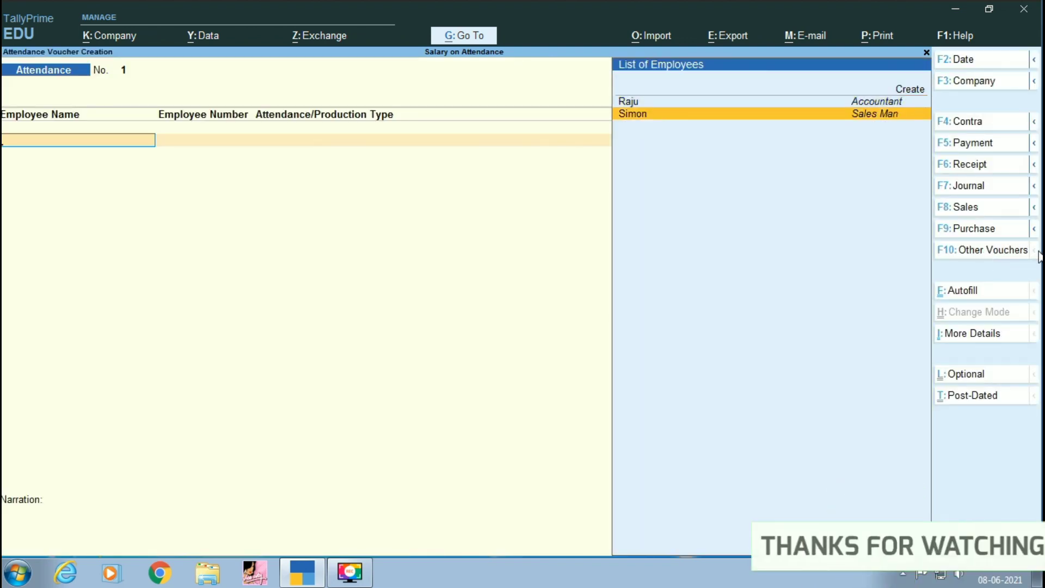
key("Up")
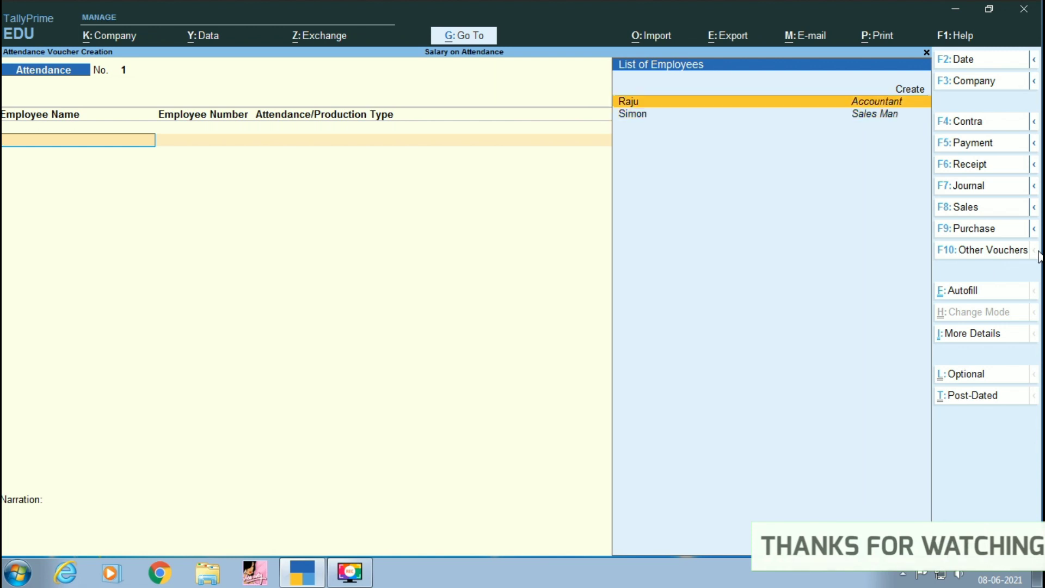
key("Return")
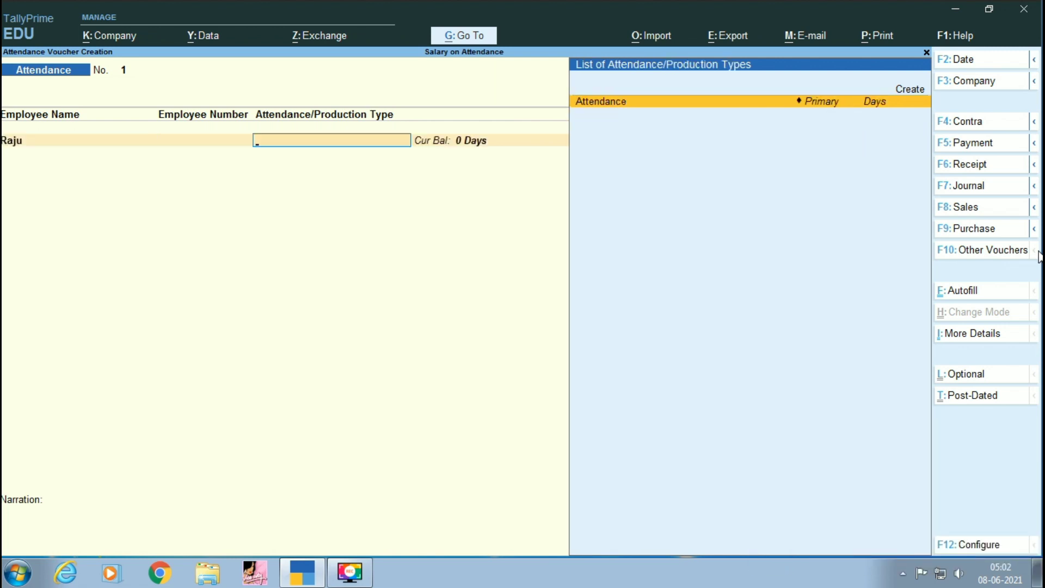
key("Return")
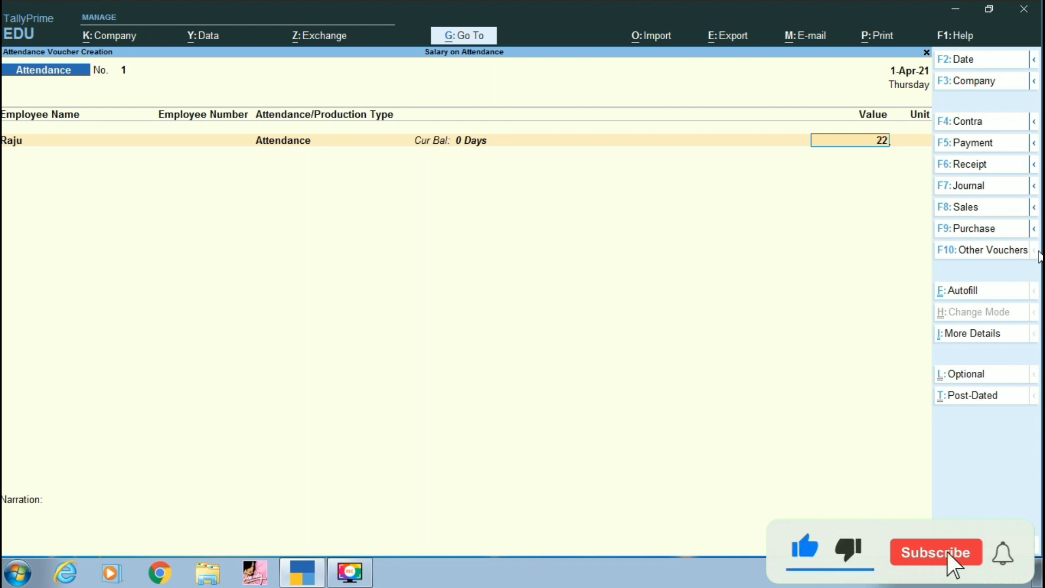
key("Return")
Step: Record 18 days of Attendance for the Sales Man employee and save the attendance voucher without a narration
key("Down")
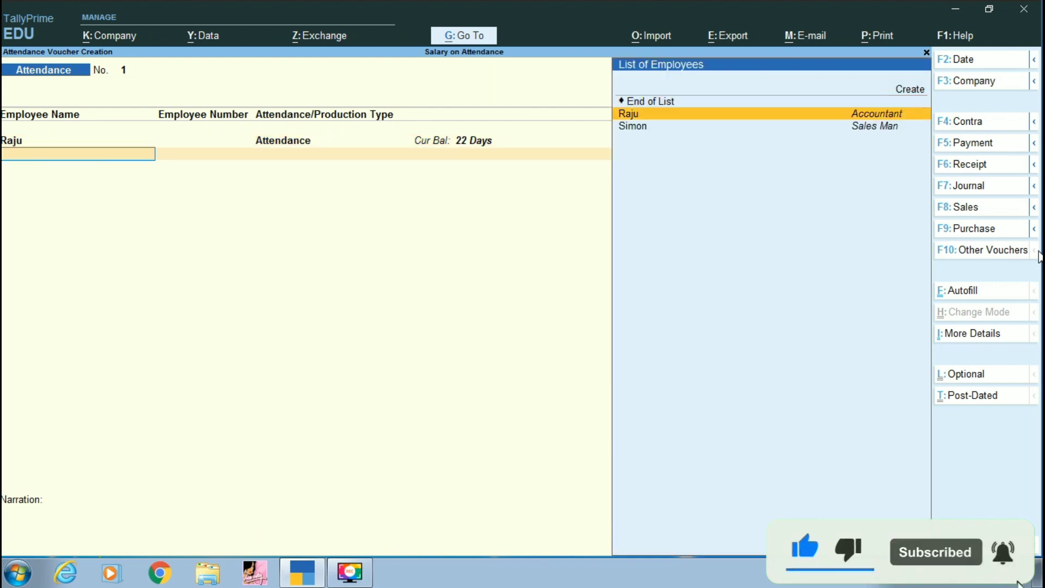
key("Down")
key("Return")
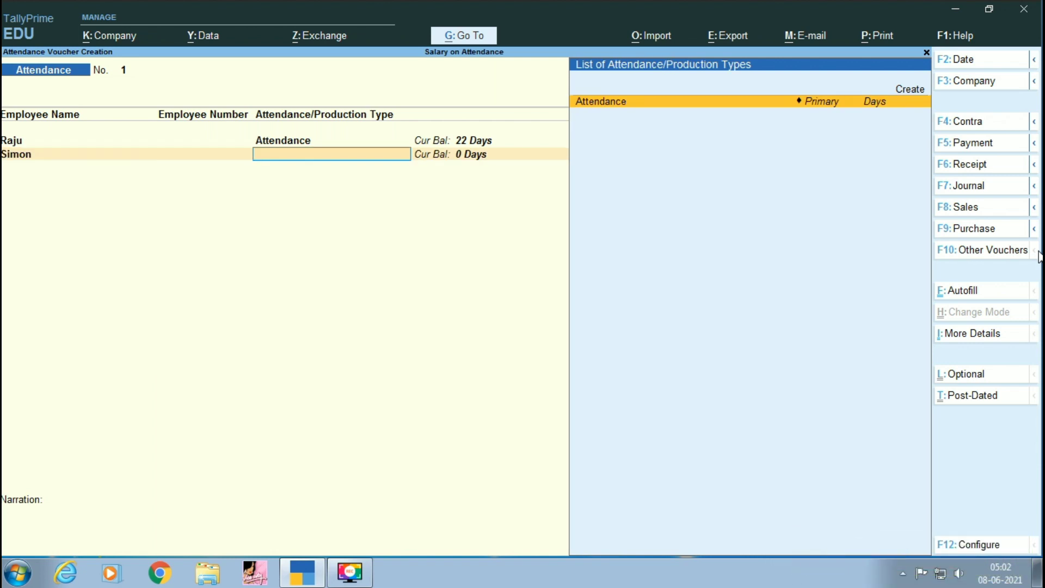
key("Return")
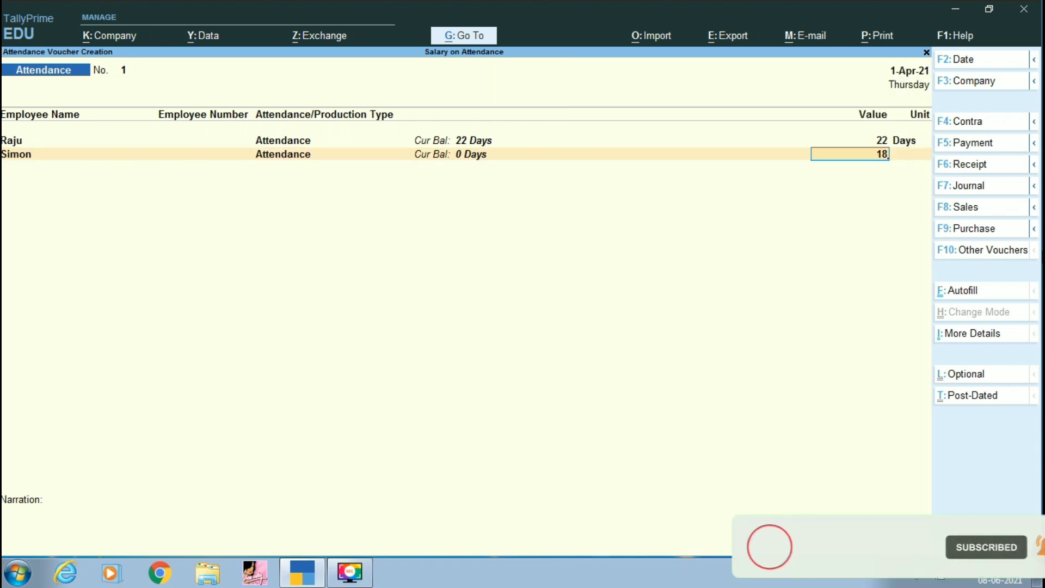
key("Return")
key("Return")
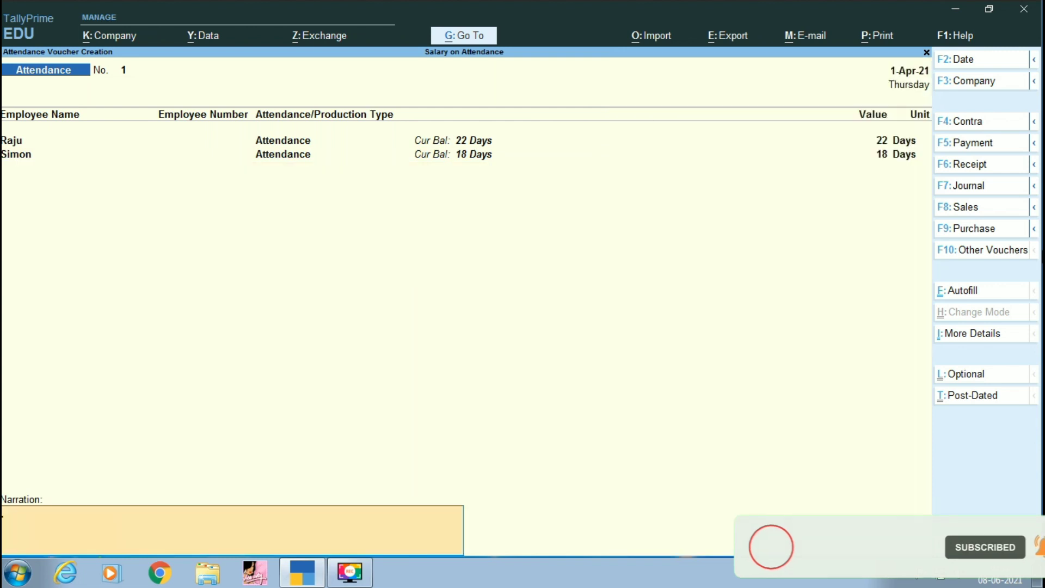
key("Return")
key("Return")
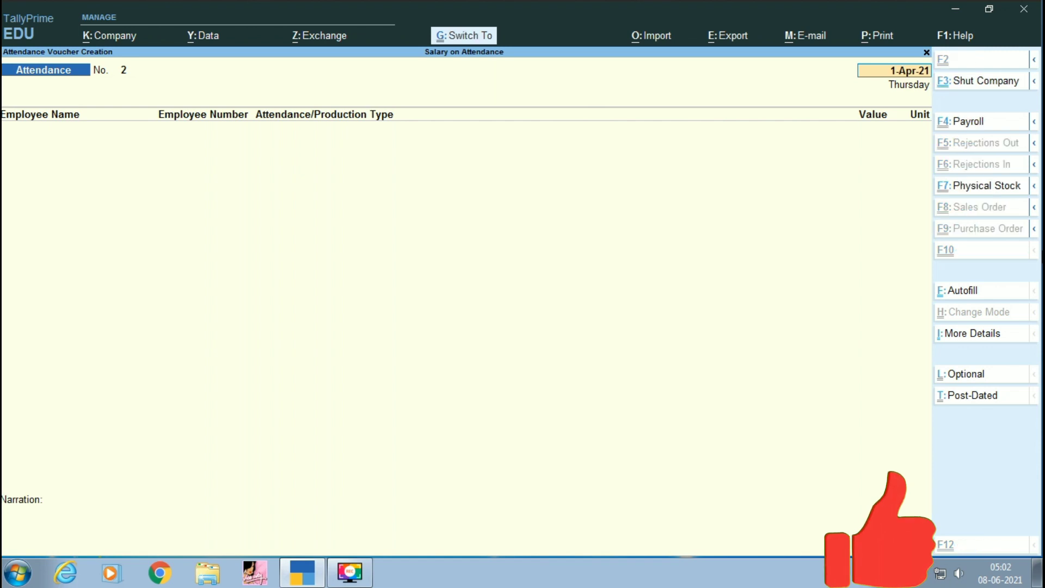
Step: Switch the voucher type to Payroll and set its account to Cash
key("ctrl+F4")
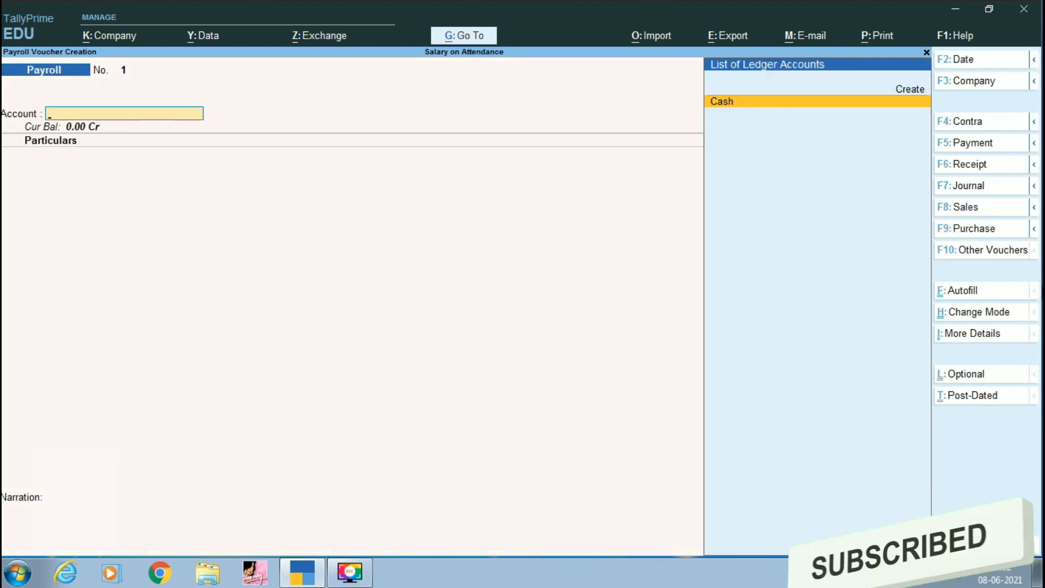
key("Return")
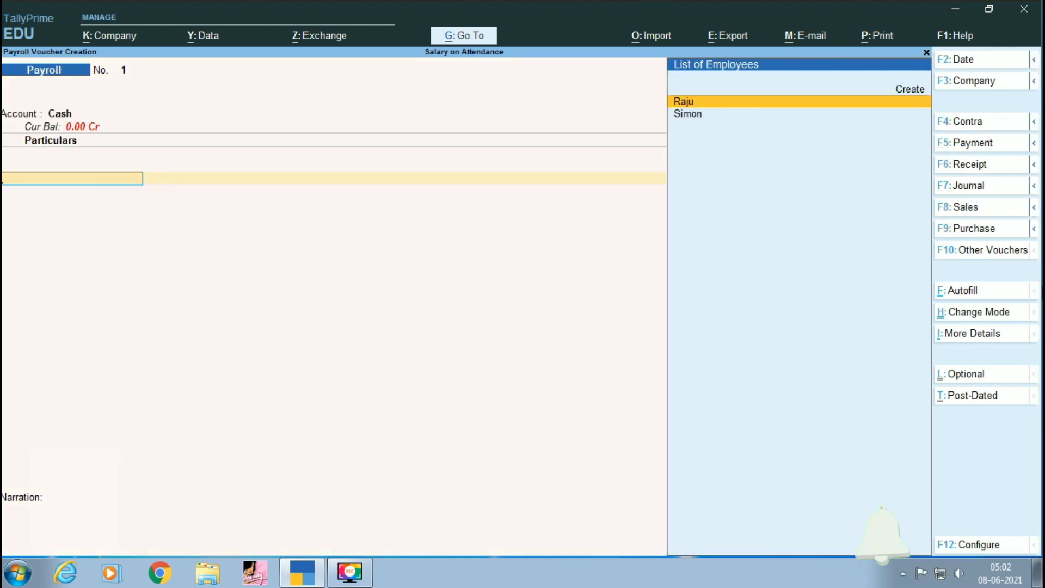
Step: Set the voucher's Payroll Autofill to process Salary for the period from 1-4-2021 to 1-4-2021
key("ctrl")
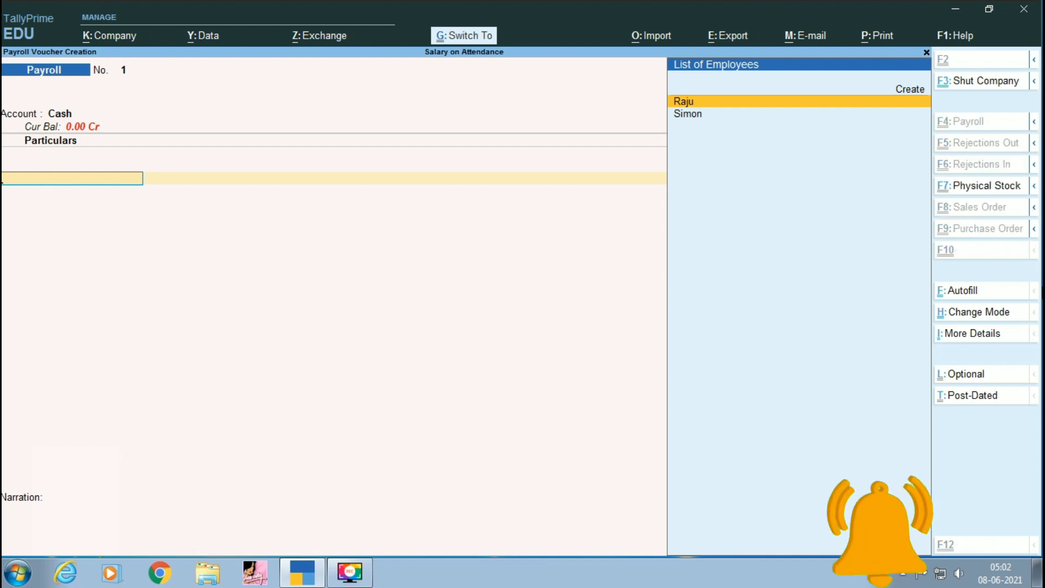
key("ctrl+e")
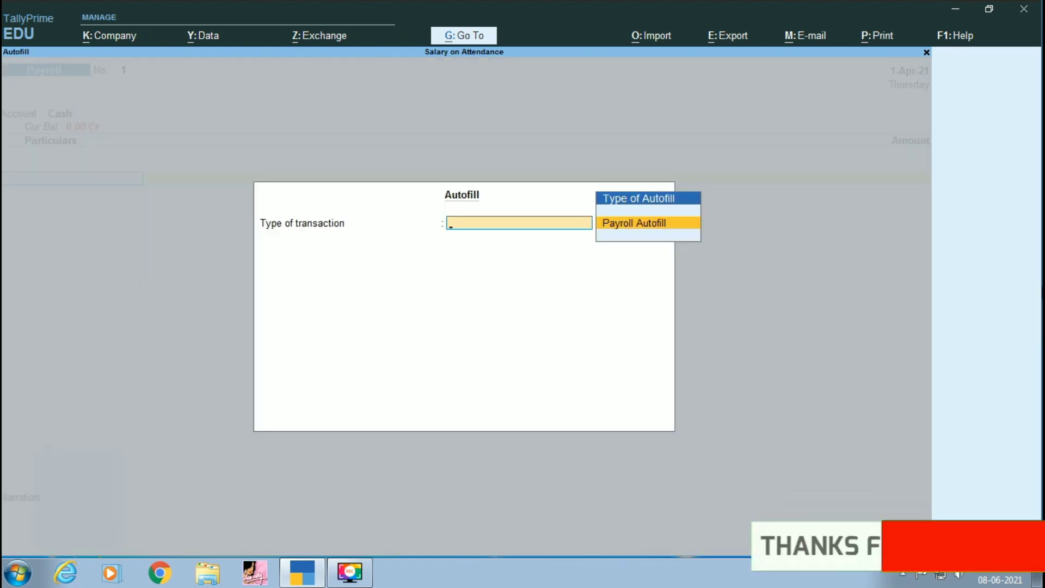
key("Return")
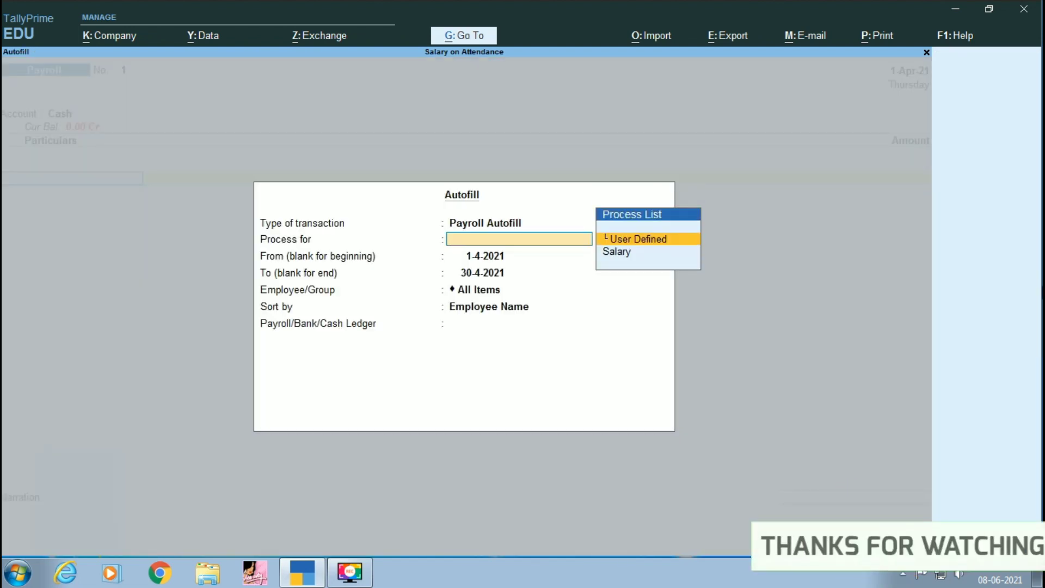
key("Down")
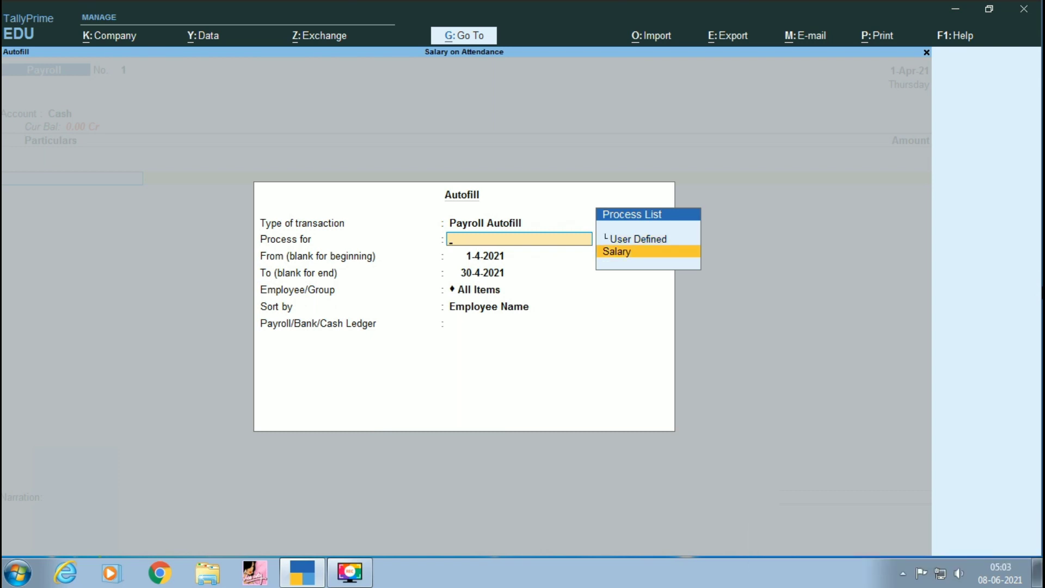
key("Return")
key("Return")
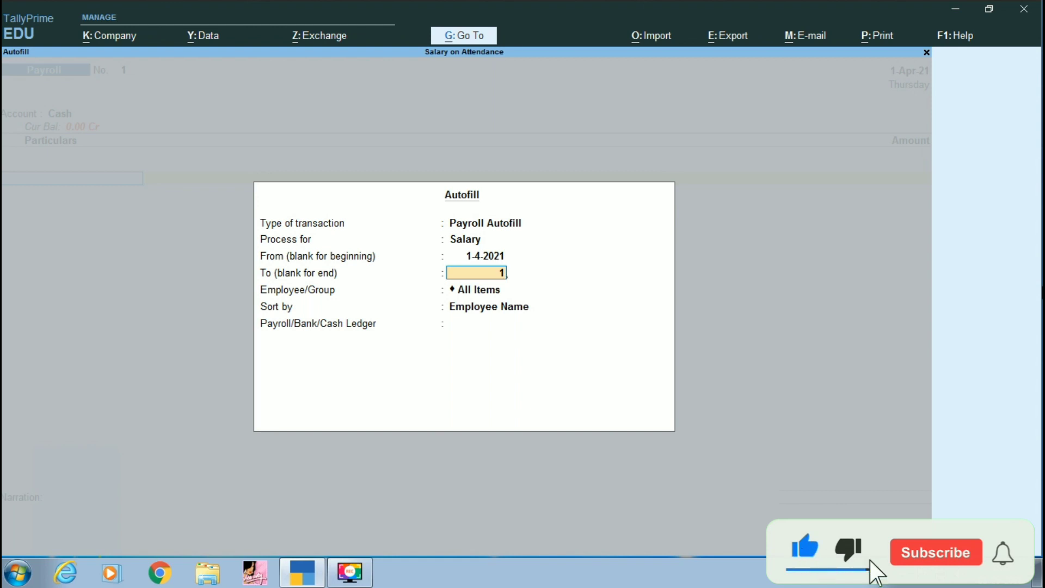
key("Return")
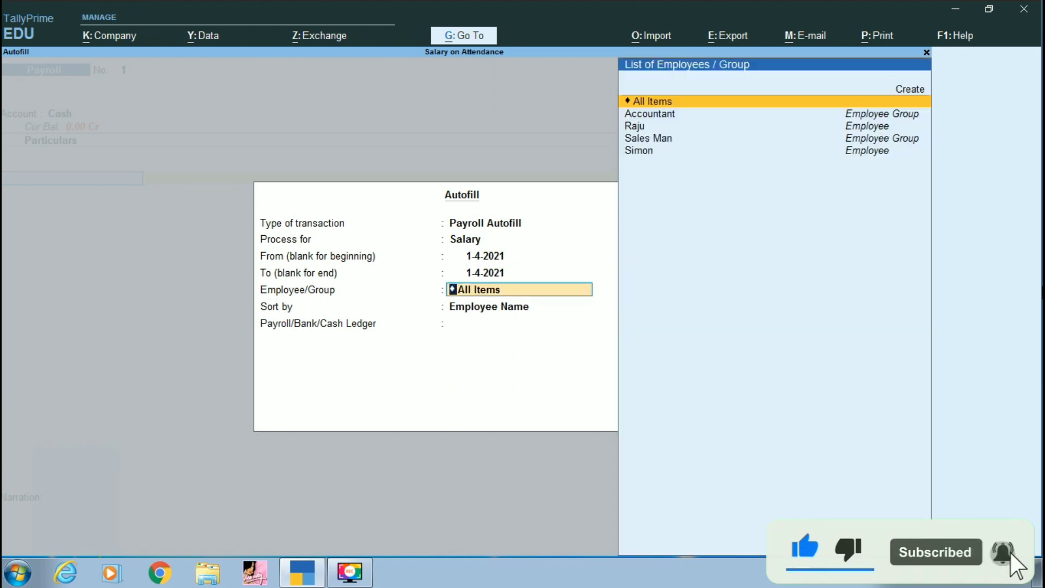
Step: Autofill the payroll voucher for All Items, sorted by Employee Name, with Cash as the payroll ledger
key("Return")
key("Return")
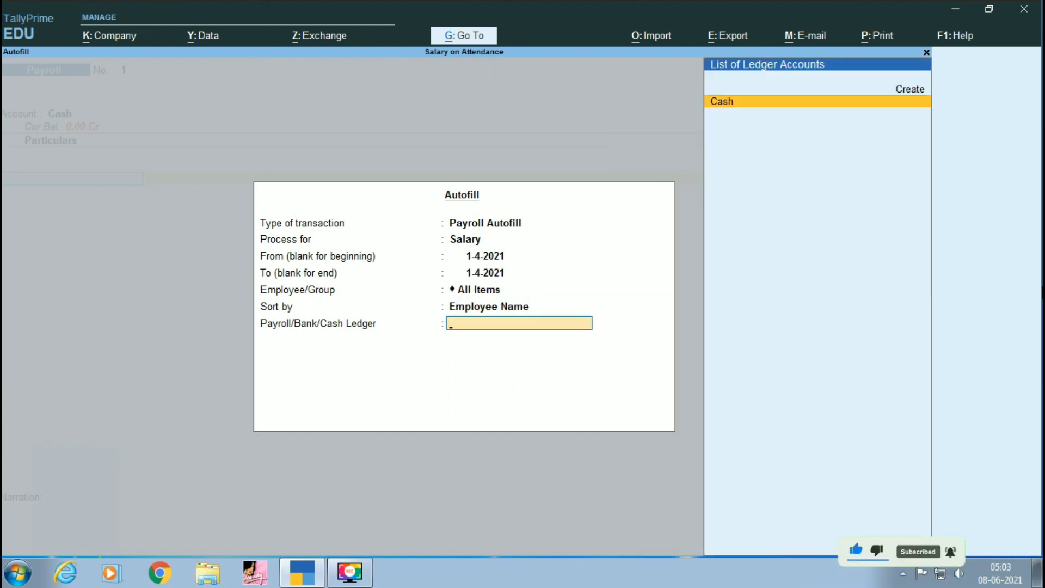
key("Return")
key("Return")
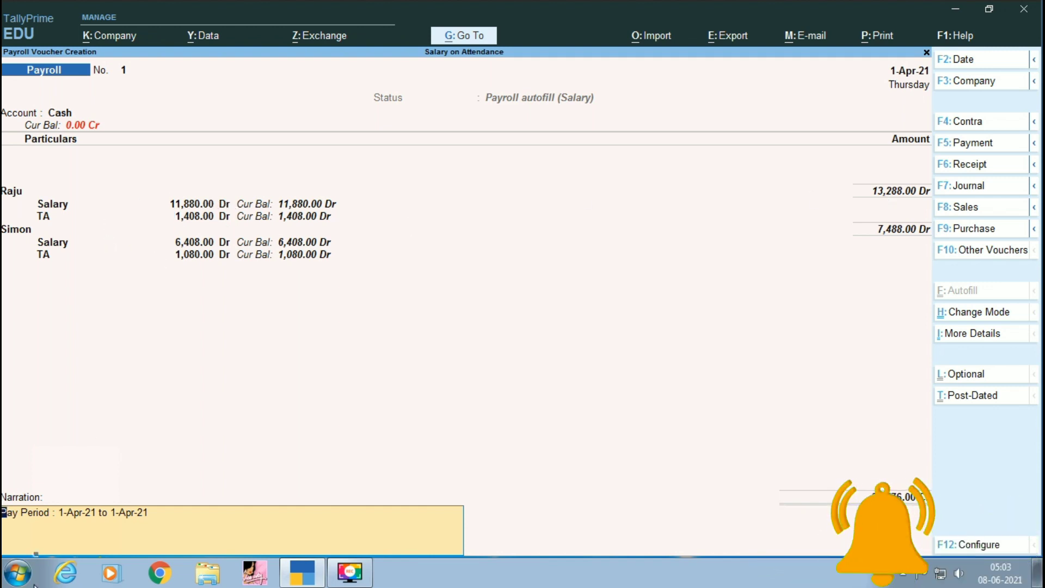
Step: Open the Windows Calculator beside the payroll voucher and divide 13500 by 25 for the Accountant employee's daily salary
left_click(18, 573)
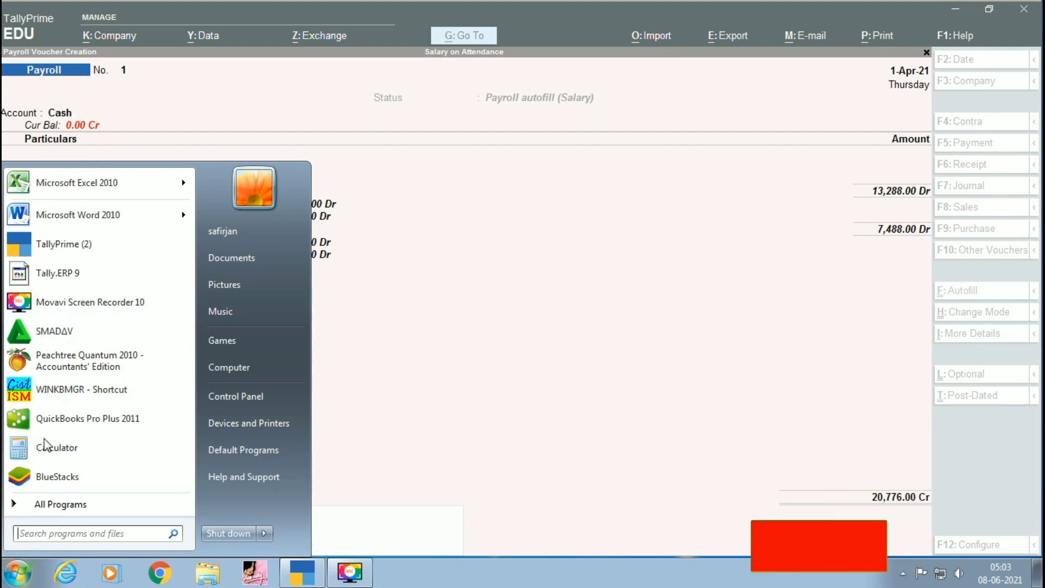
left_click(64, 447)
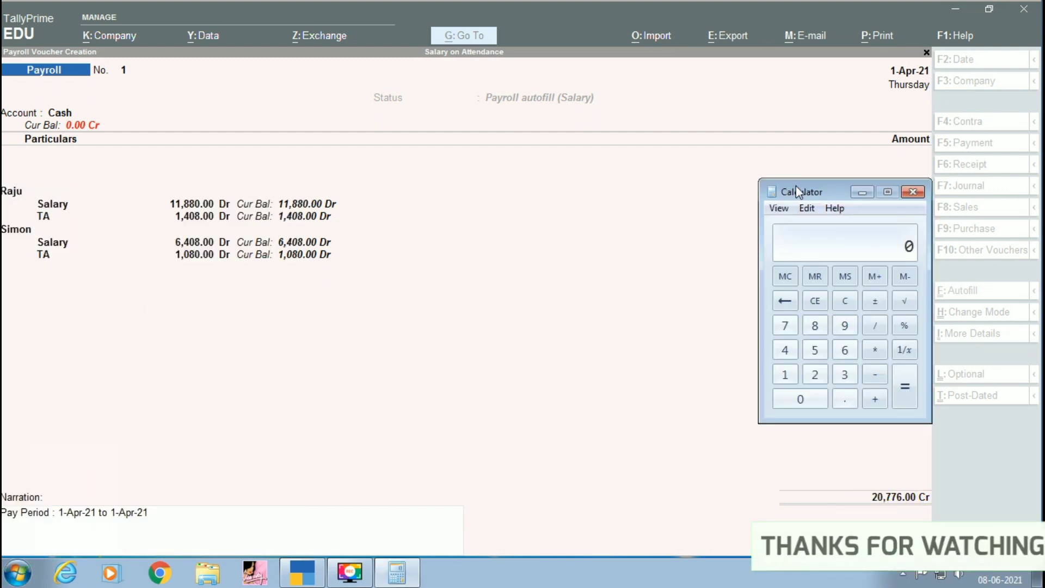
left_click_drag(799, 194, 586, 171)
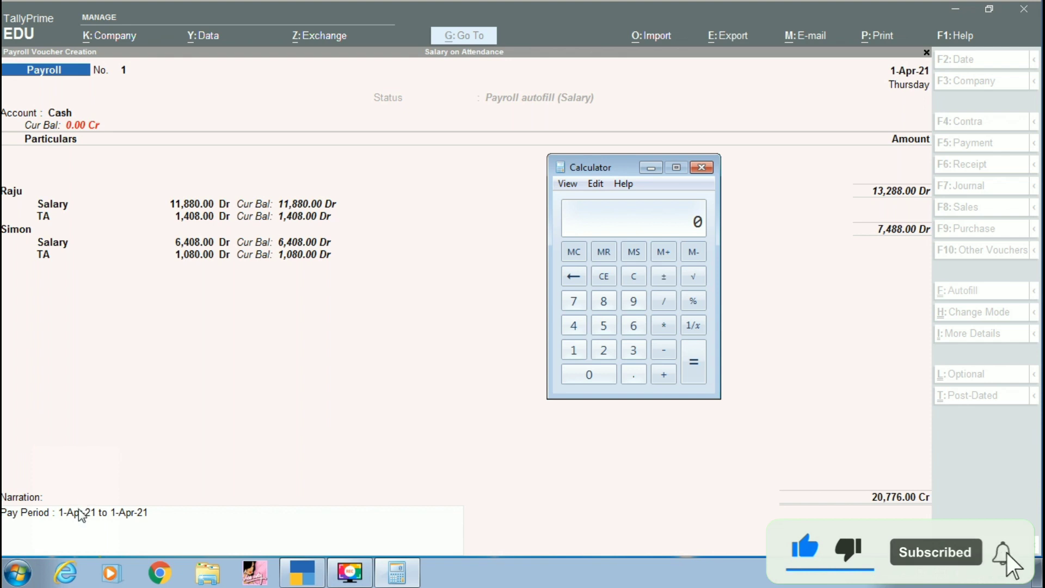
left_click(269, 346)
left_click(397, 572)
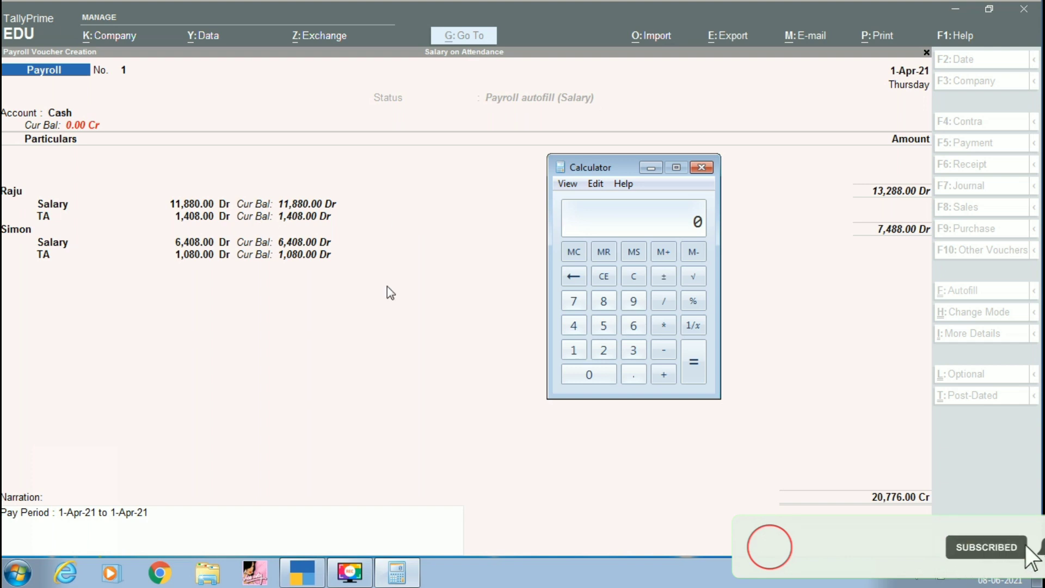
type("13500")
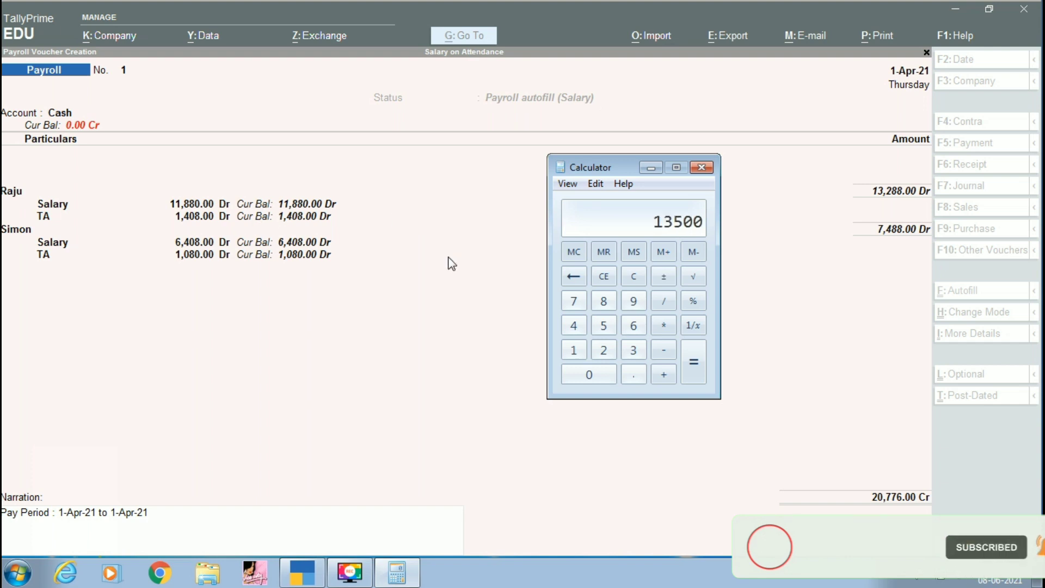
type("/")
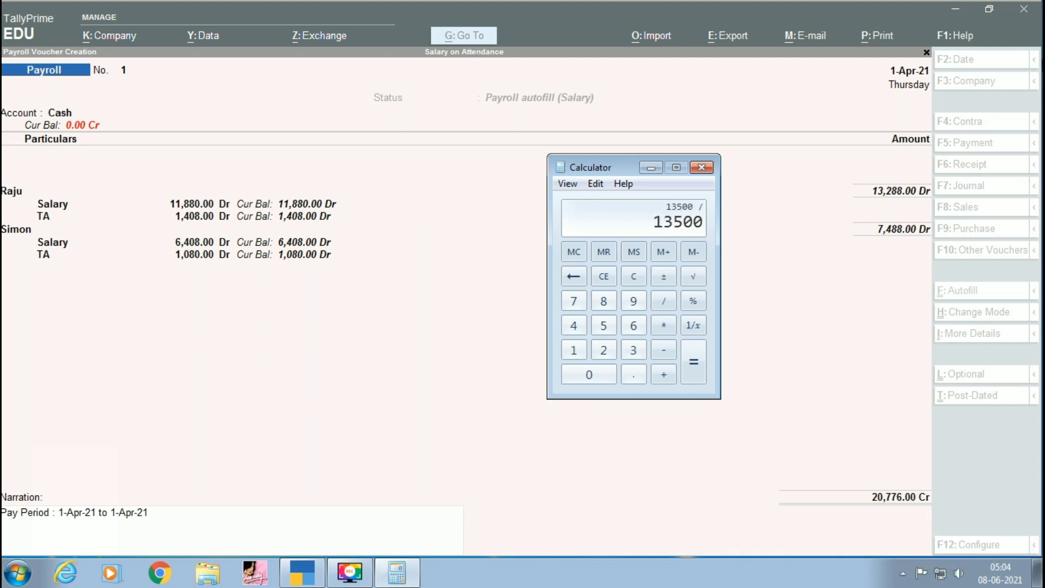
type("25")
key("Return")
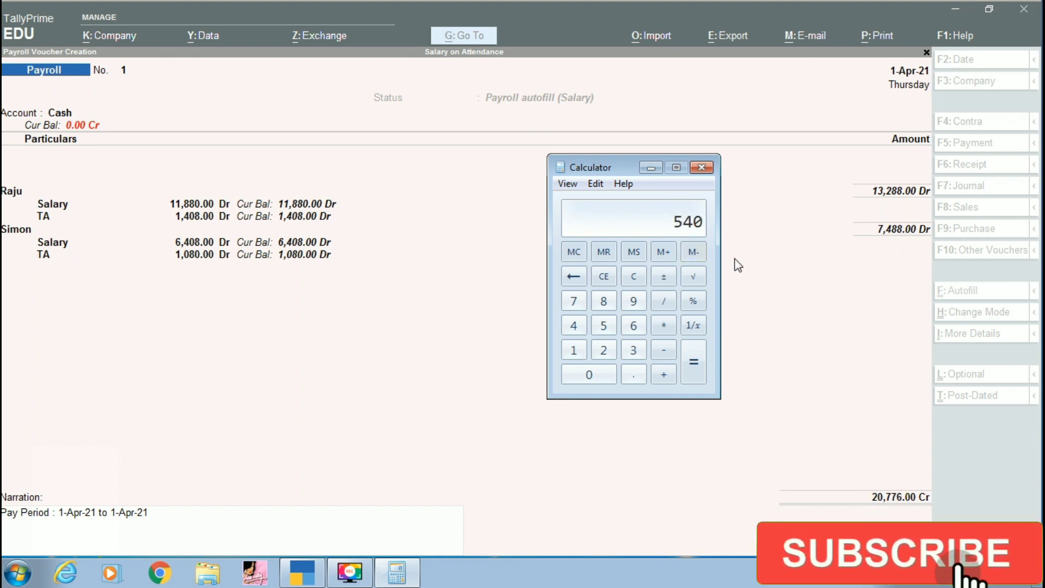
Step: Multiply the daily salary by 22 attendance days to check the autofilled amount, and close the Calculator
type("*")
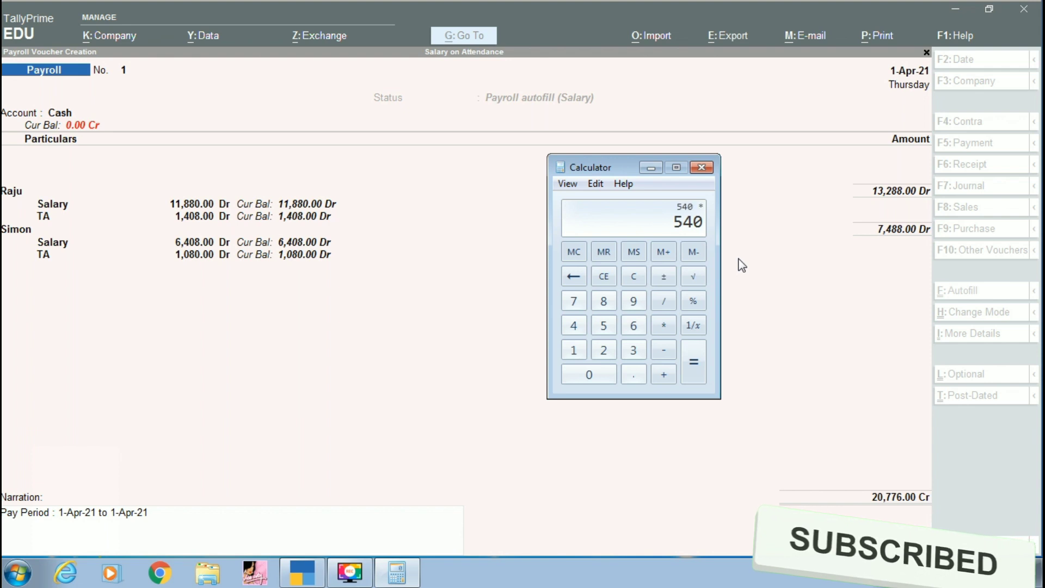
type("22")
key("Return")
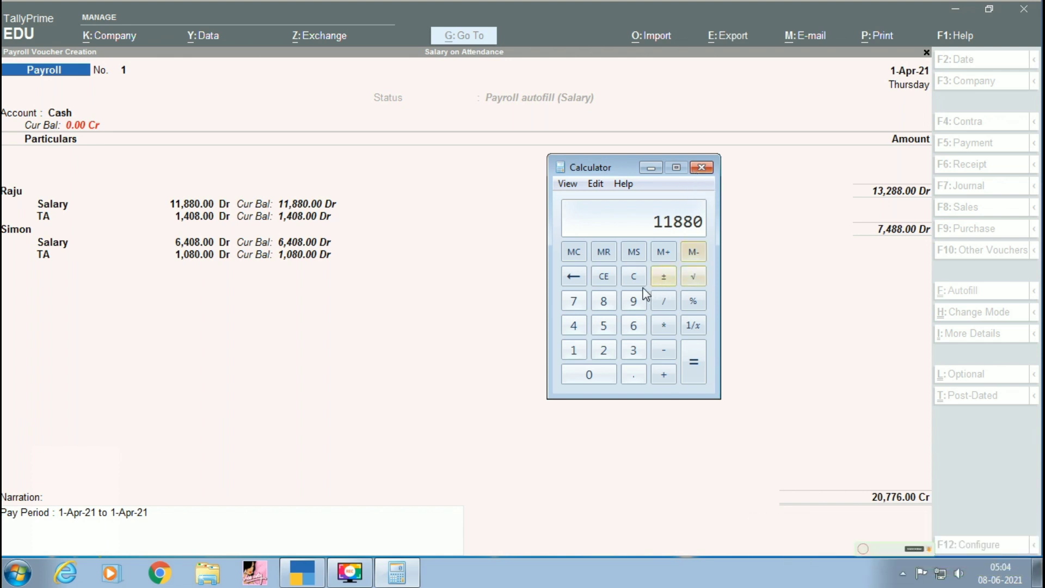
left_click(634, 276)
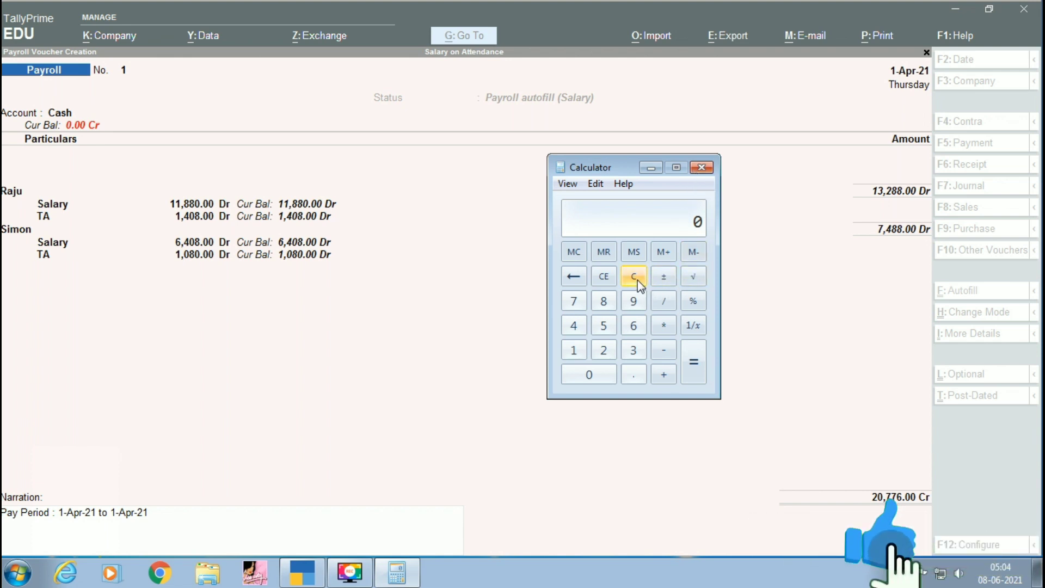
left_click(701, 168)
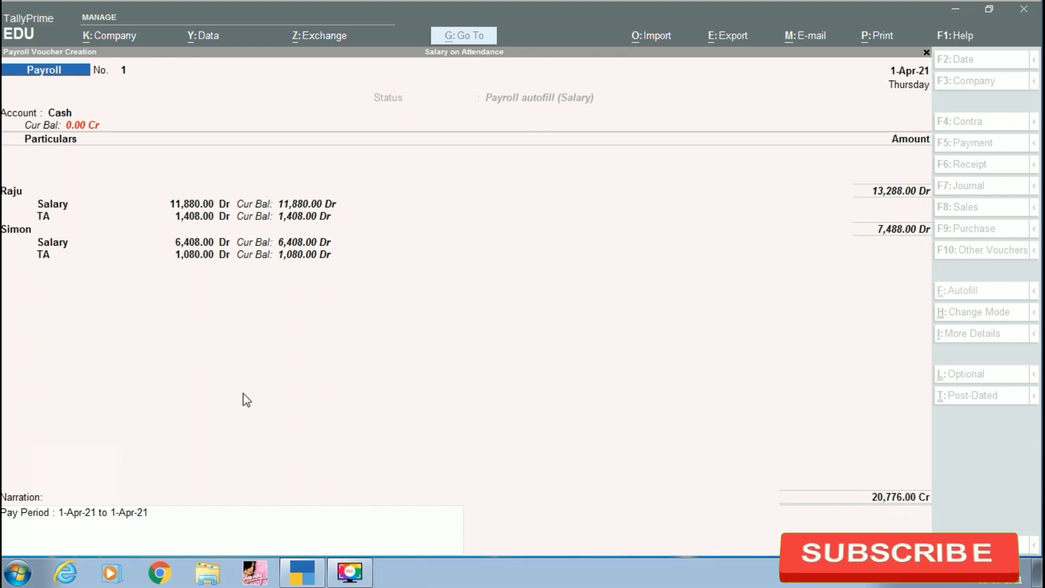
Step: Quit the payroll voucher without saving it and return to the Gateway of Tally
left_click(304, 439)
key("Escape")
key("Escape")
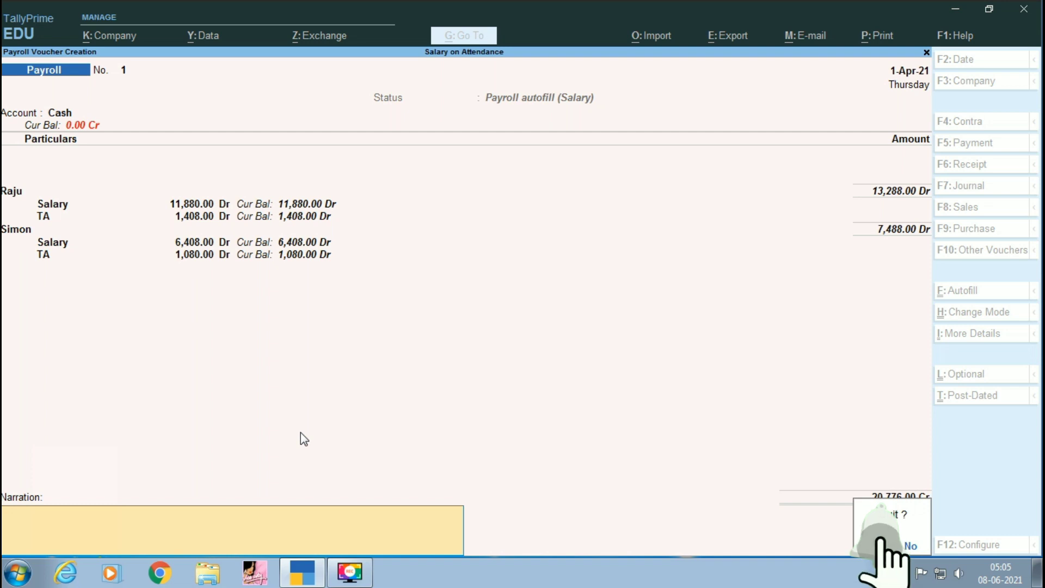
key("y")
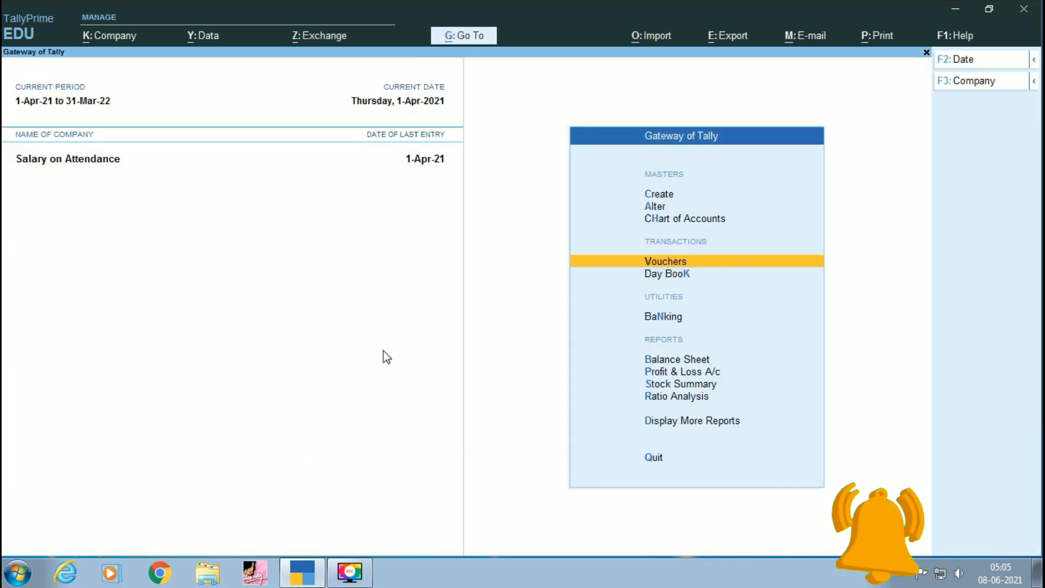